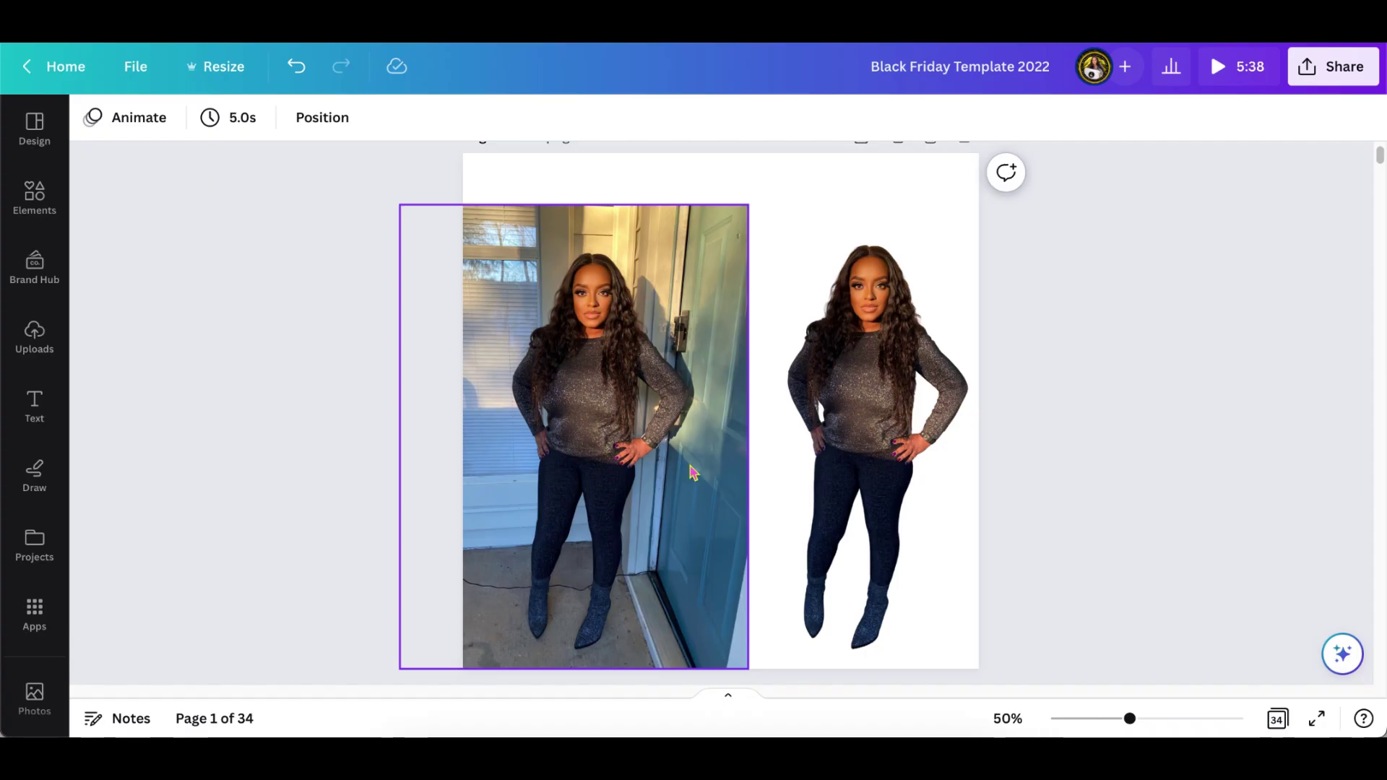
# Step: Delete the original photo with the room background, keeping the cutout of the woman
pyautogui.click(888, 426)
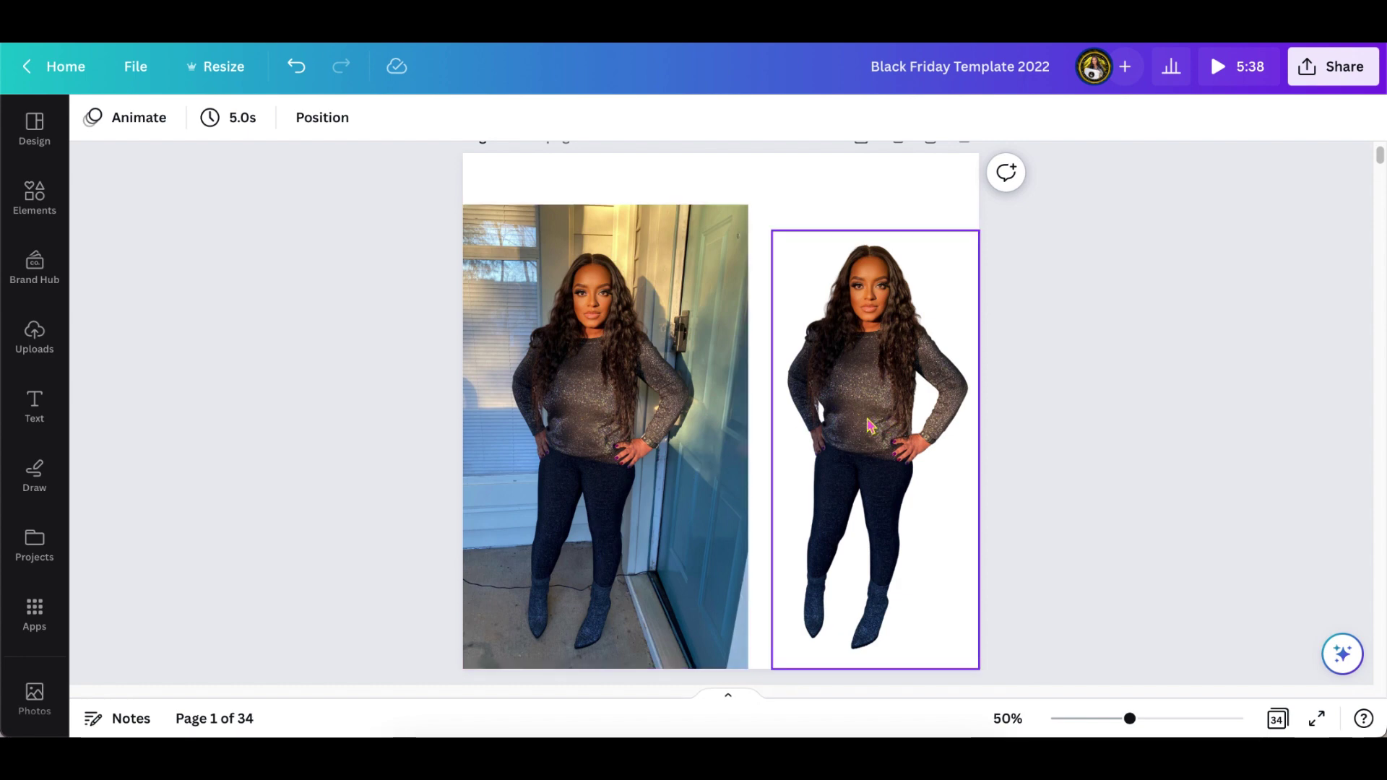
pyautogui.click(547, 436)
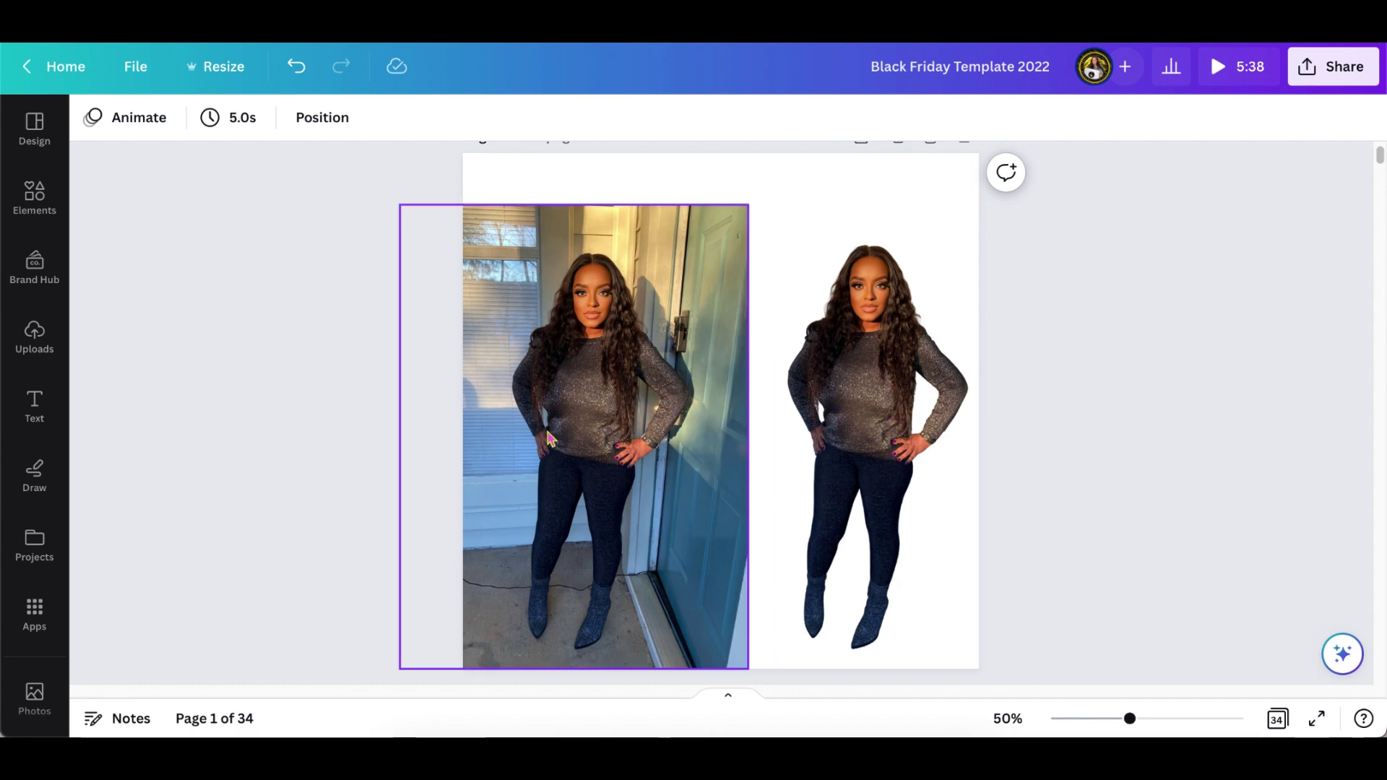
pyautogui.click(585, 402)
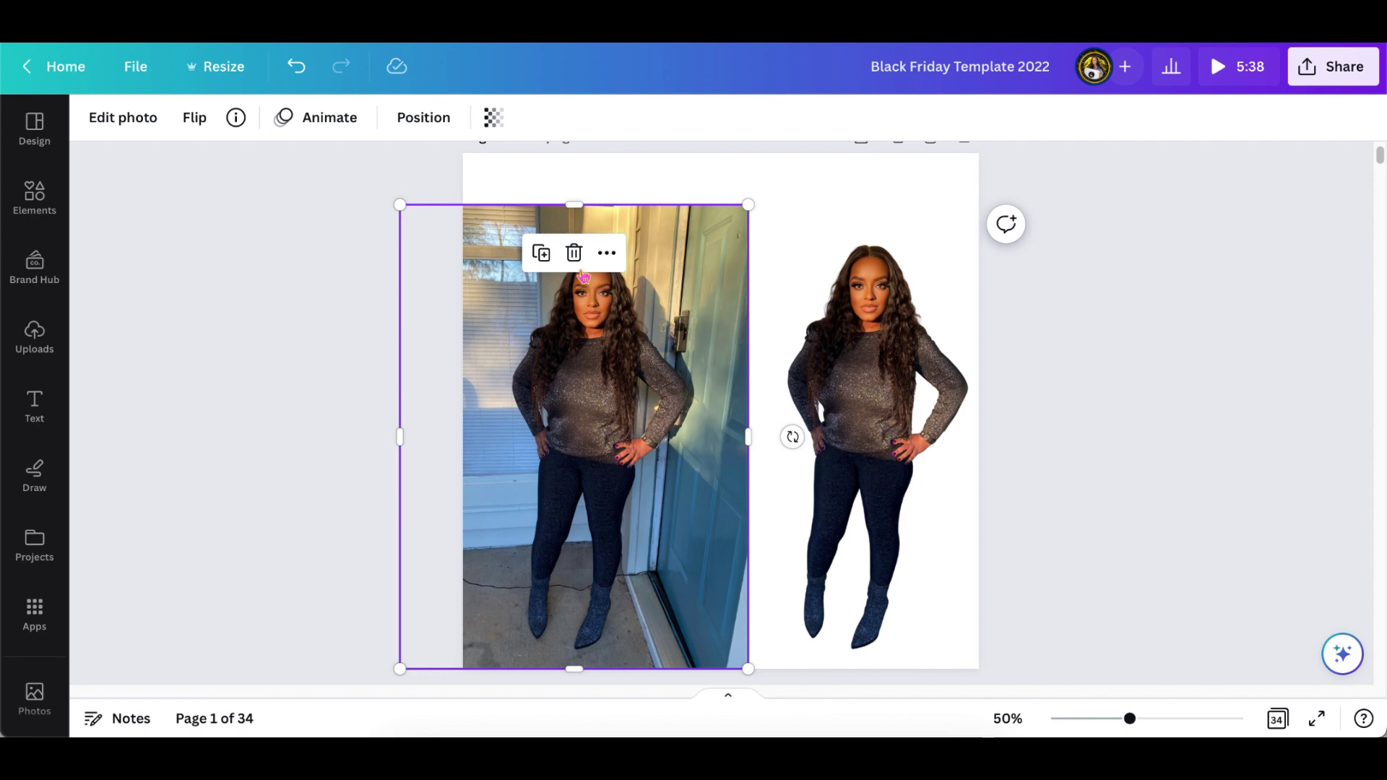
pyautogui.click(854, 296)
pyautogui.click(669, 303)
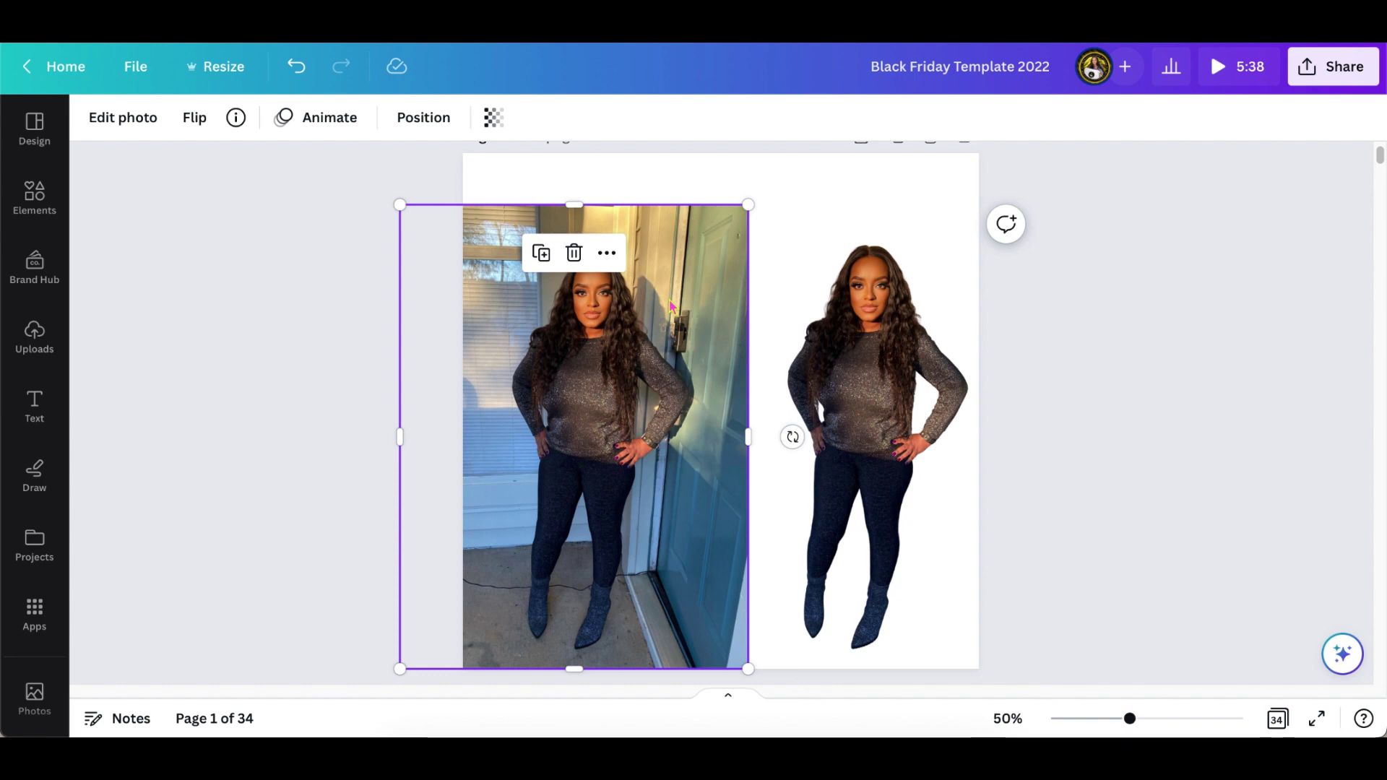
pyautogui.press('Delete')
# Step: Move the cutout of the woman up and enlarge it by dragging its corners
pyautogui.click(921, 365)
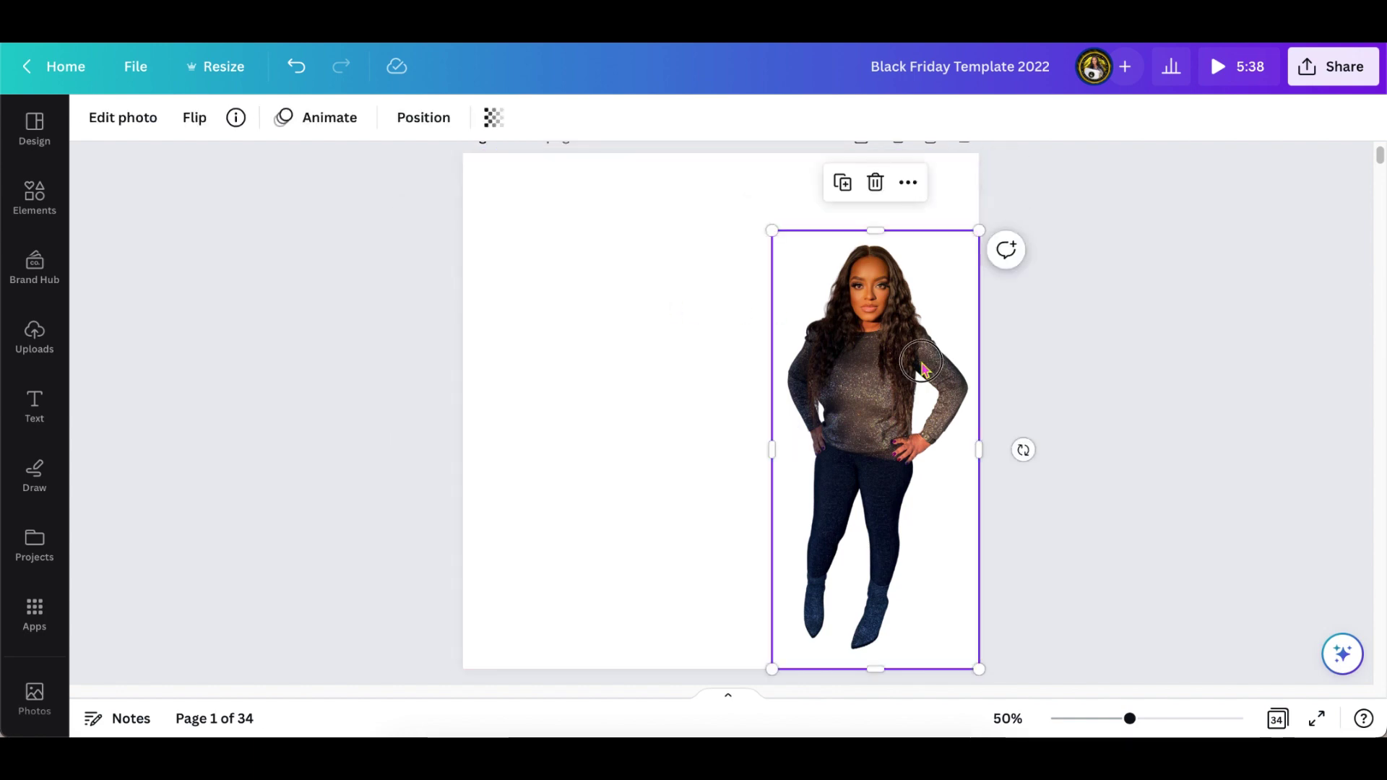
pyautogui.moveTo(922, 365); pyautogui.dragTo(895, 339)
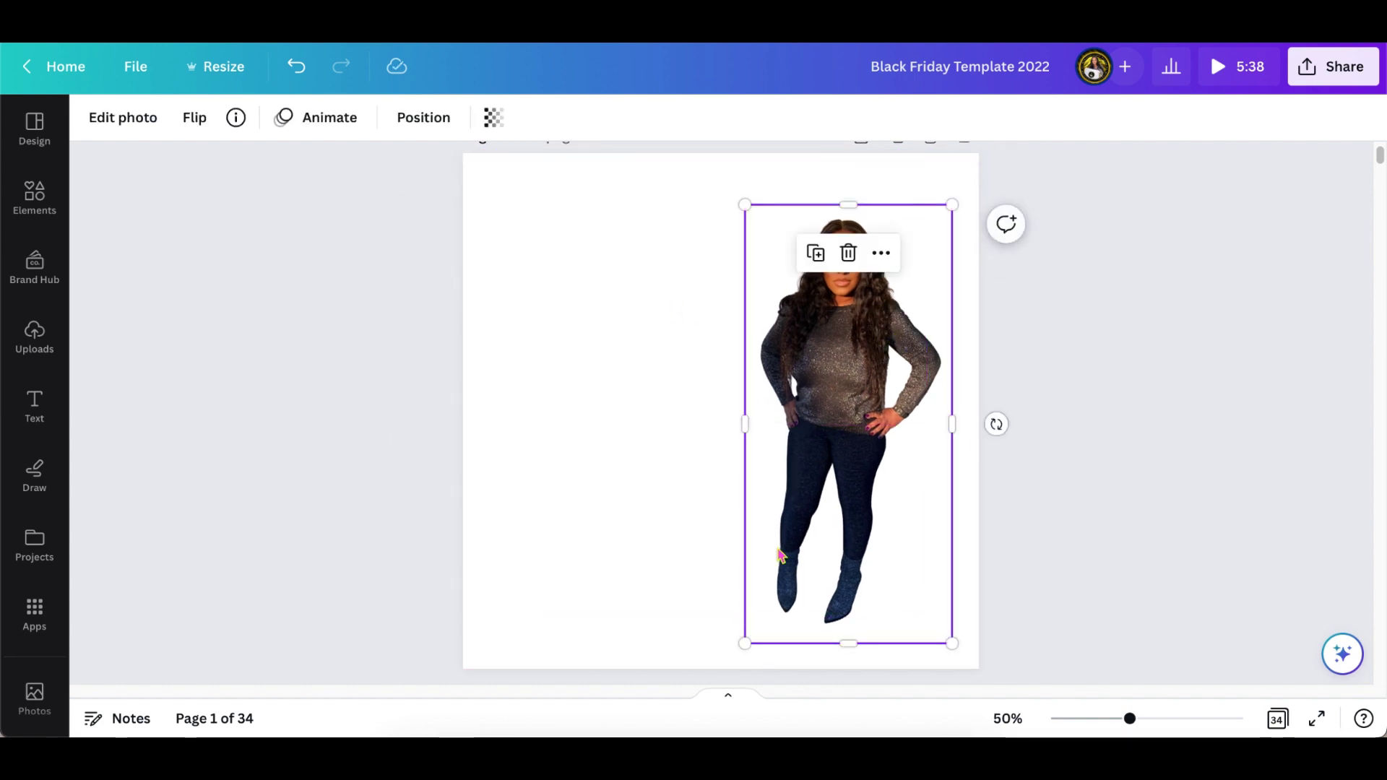
pyautogui.moveTo(744, 642); pyautogui.dragTo(727, 678)
pyautogui.scroll(1, 794, 577)
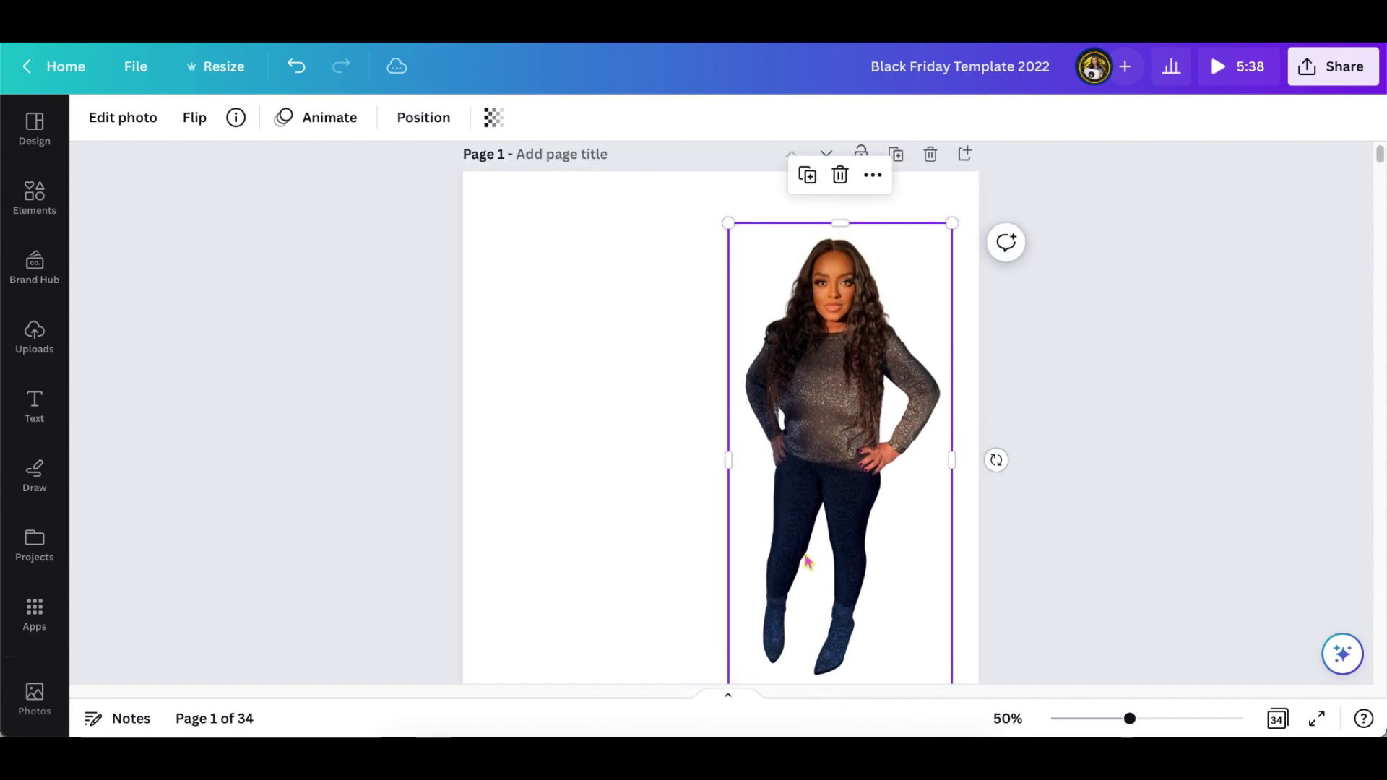
pyautogui.moveTo(952, 223); pyautogui.dragTo(962, 203)
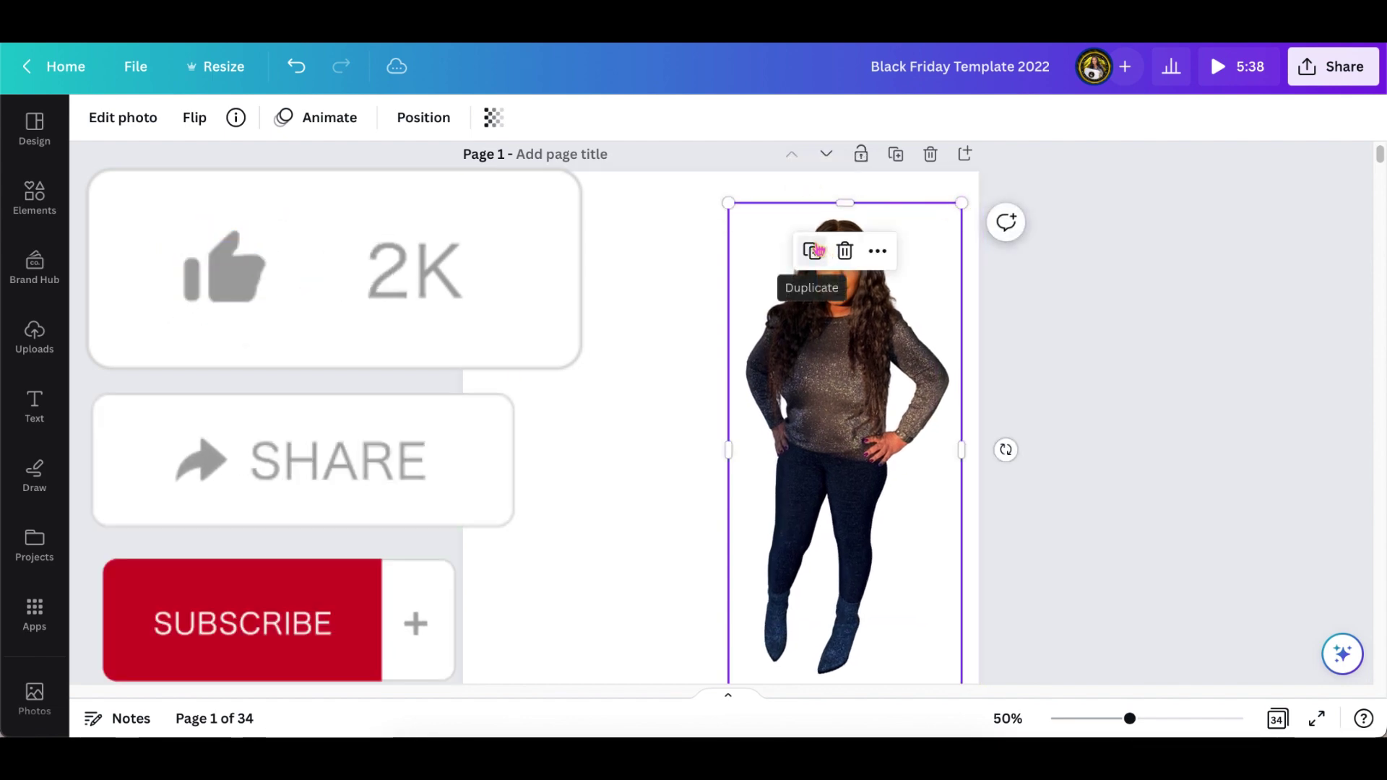
# Step: Duplicate the cutout and place the copy just left of the original
pyautogui.click(814, 251)
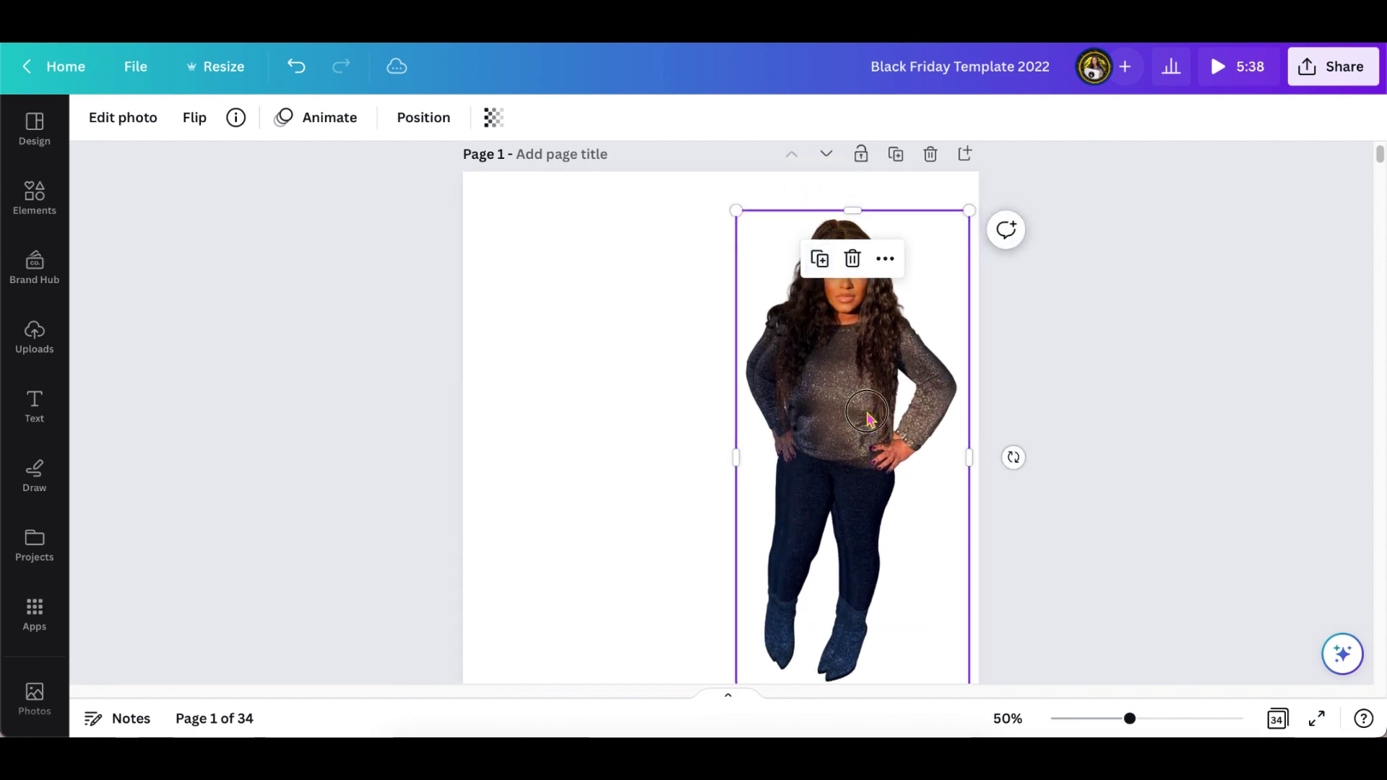
pyautogui.moveTo(867, 417); pyautogui.dragTo(900, 408)
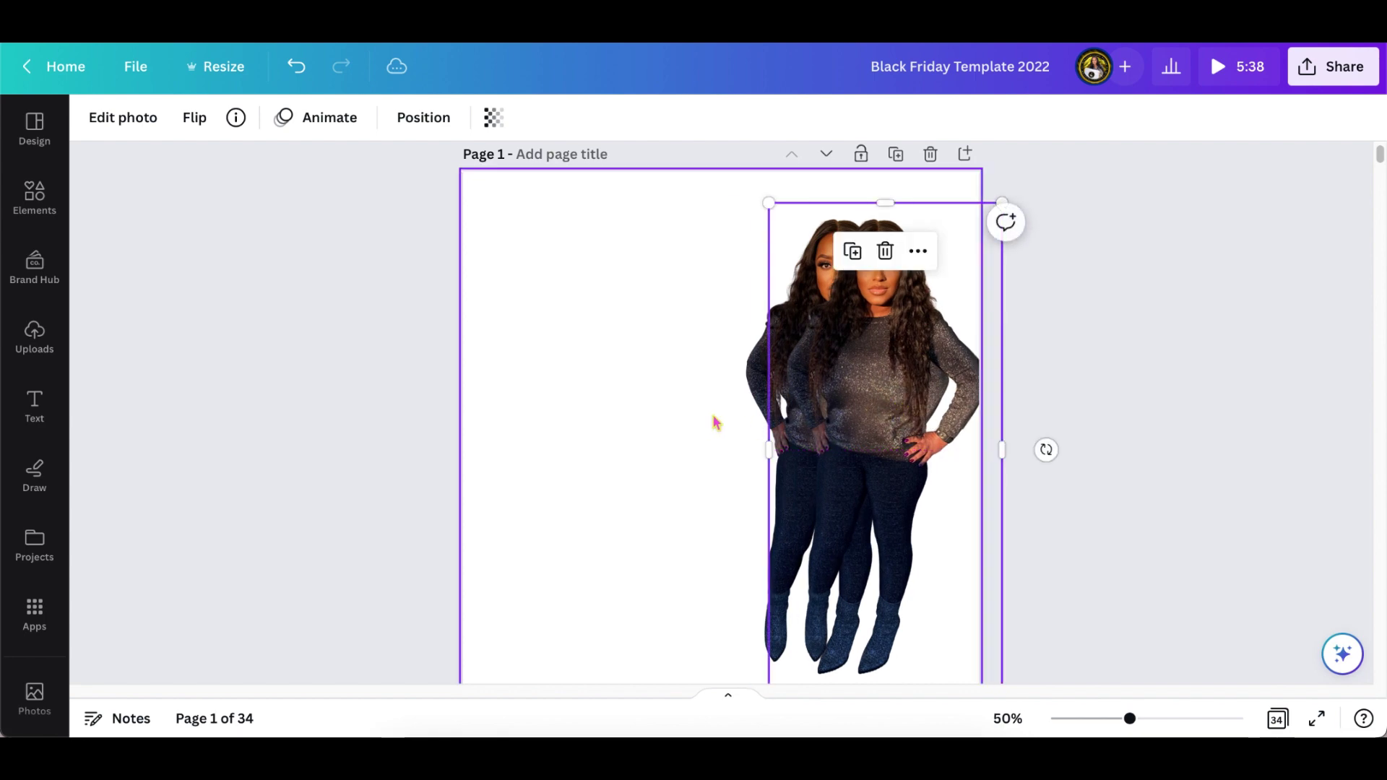
pyautogui.moveTo(744, 408); pyautogui.dragTo(659, 412)
# Step: Apply a custom Duotone with black highlights and black shadows to the left copy
pyautogui.click(147, 119)
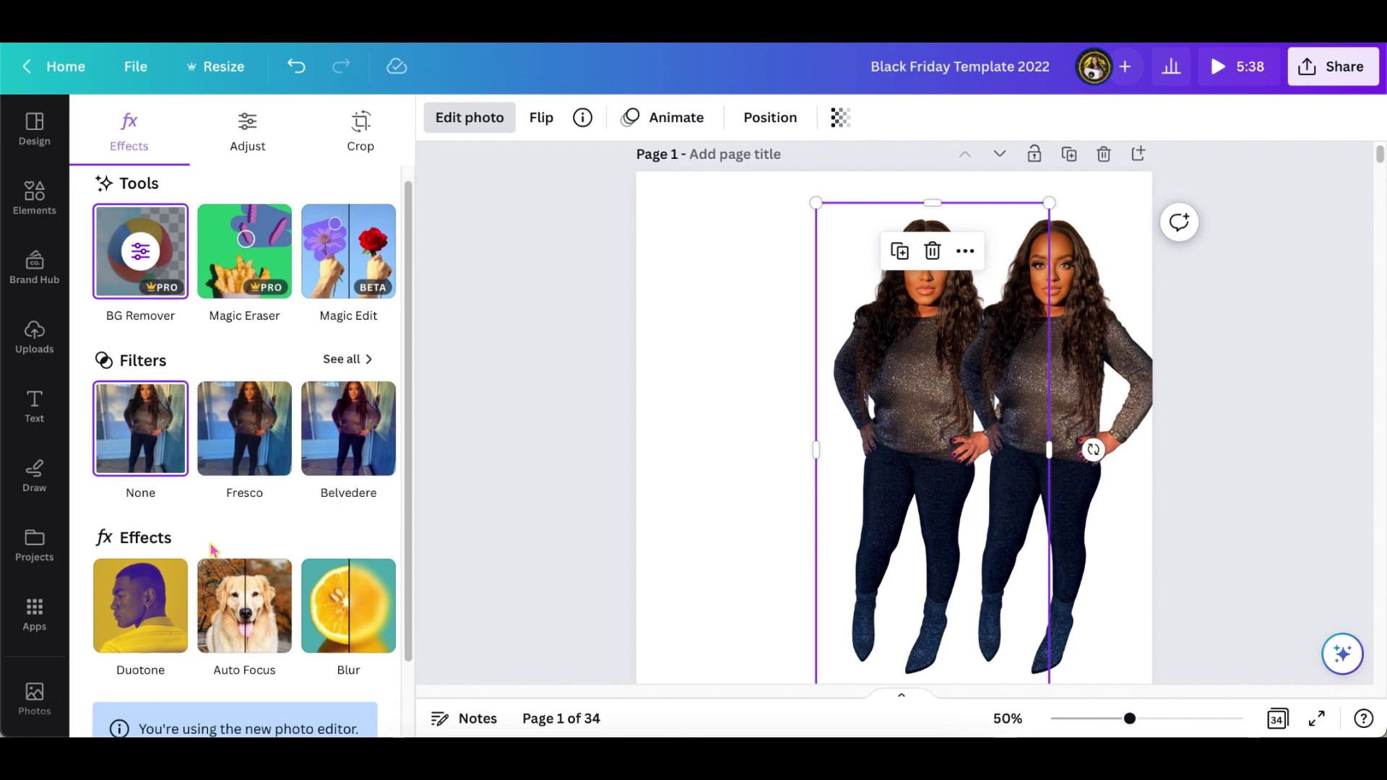
pyautogui.scroll(-3, 214, 553)
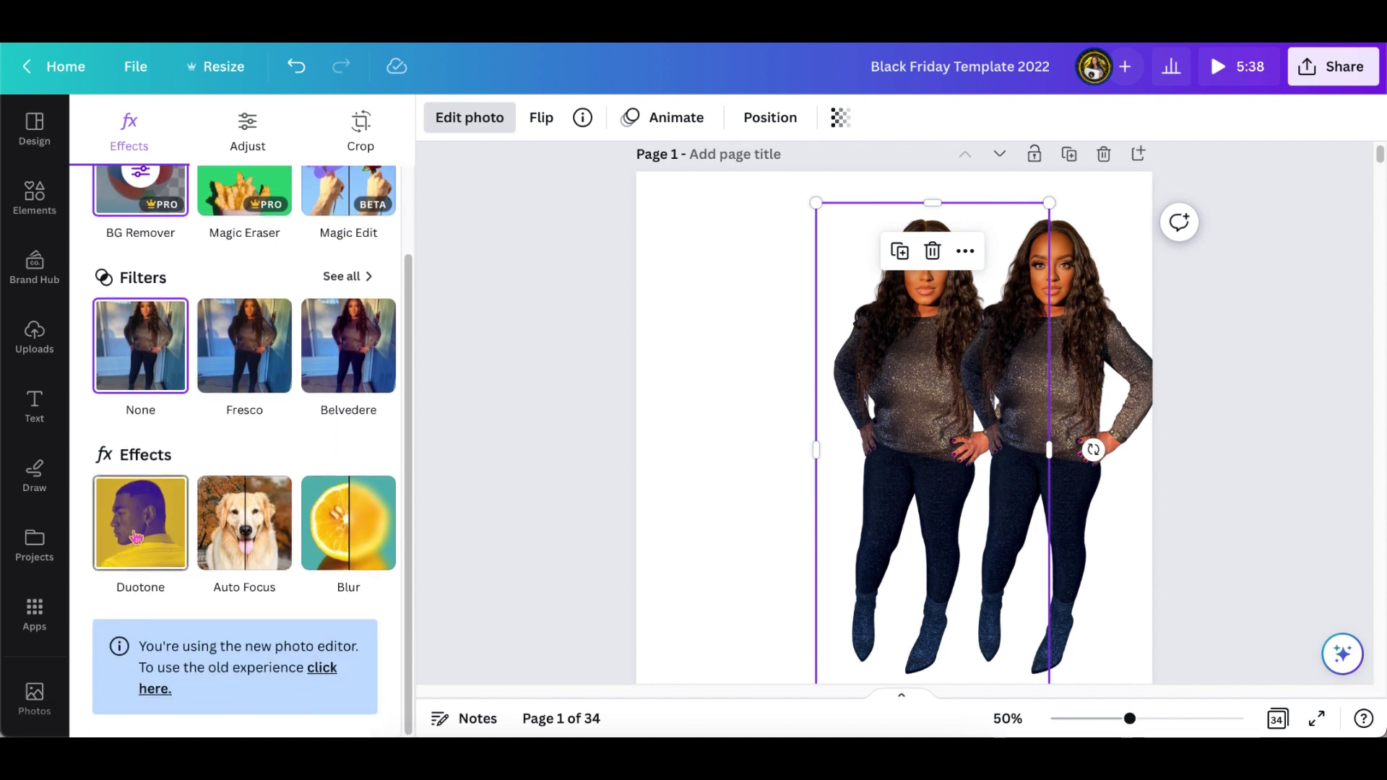
pyautogui.click(136, 536)
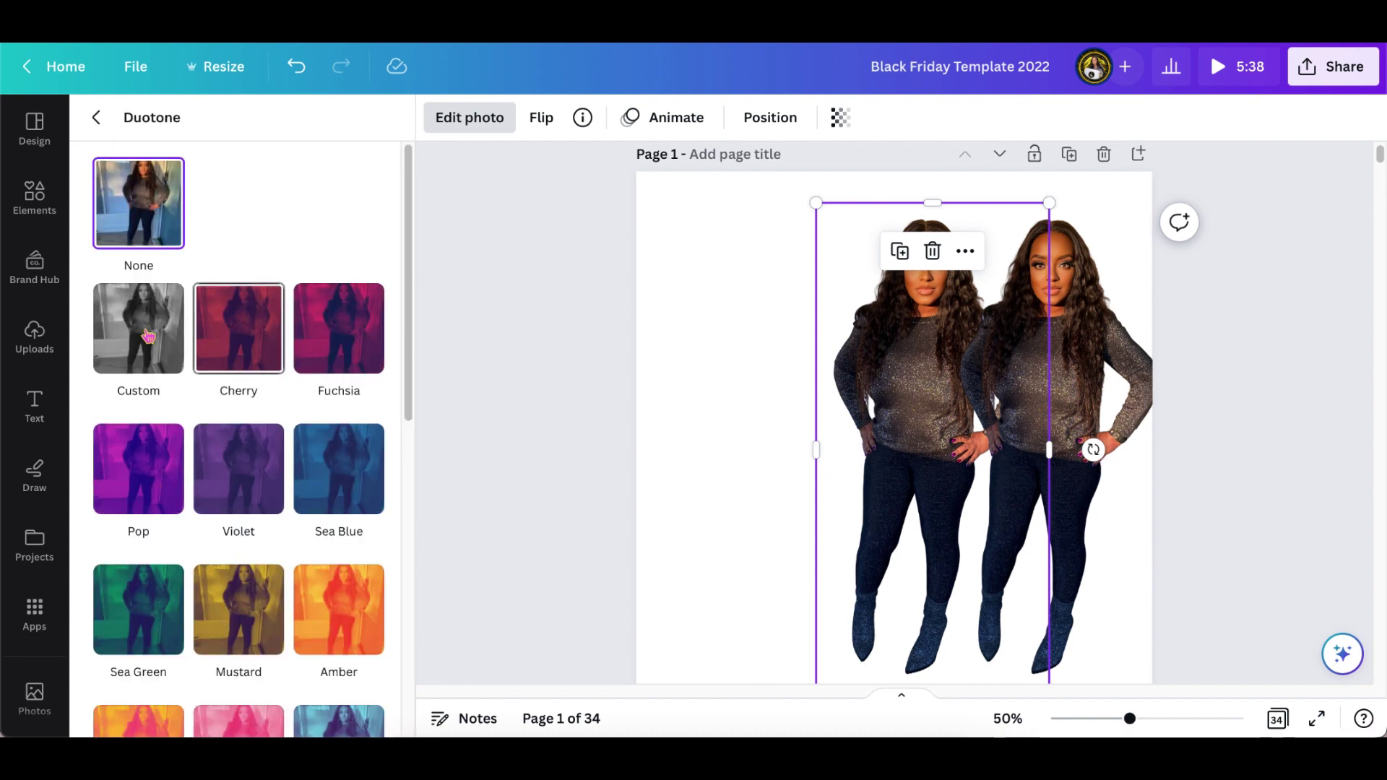
pyautogui.click(146, 336)
pyautogui.click(361, 445)
pyautogui.moveTo(366, 567); pyautogui.dragTo(363, 593)
pyautogui.click(303, 487)
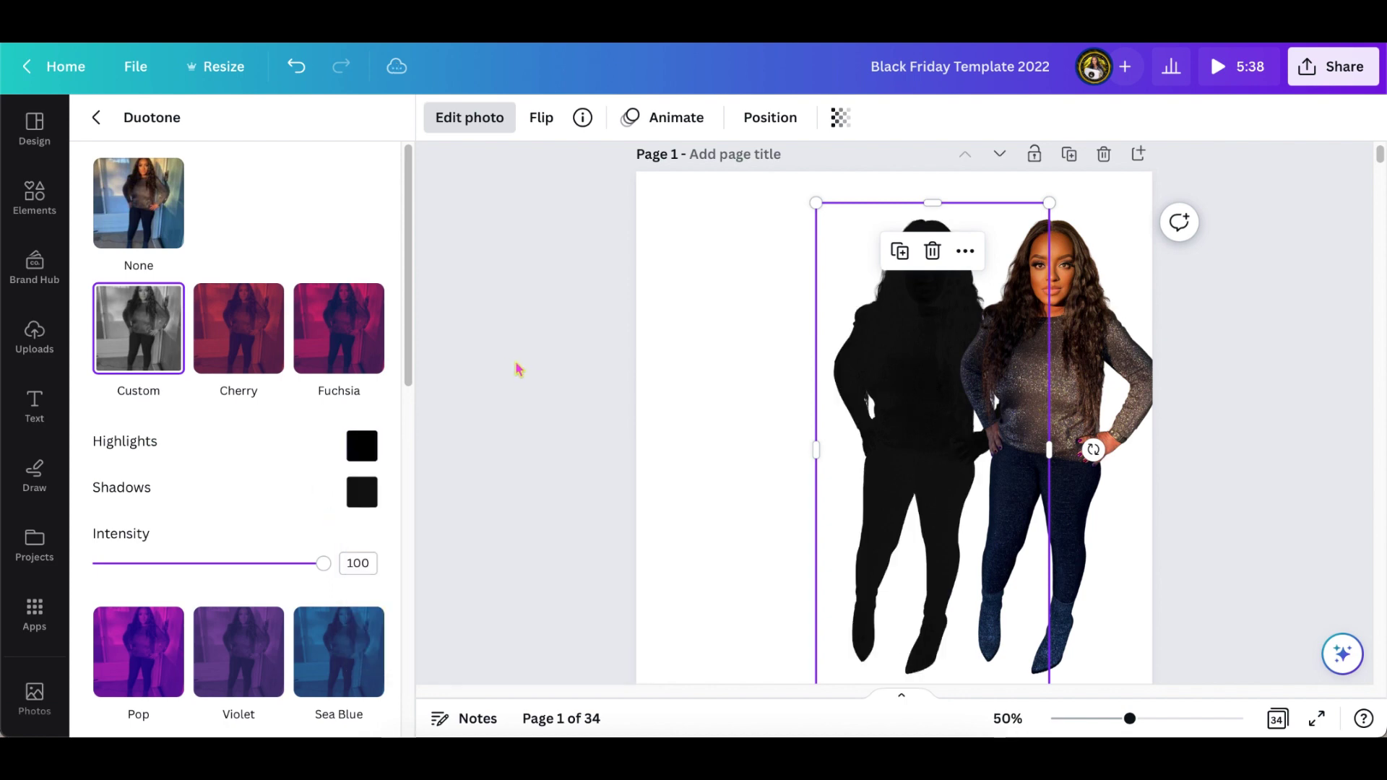
pyautogui.click(523, 415)
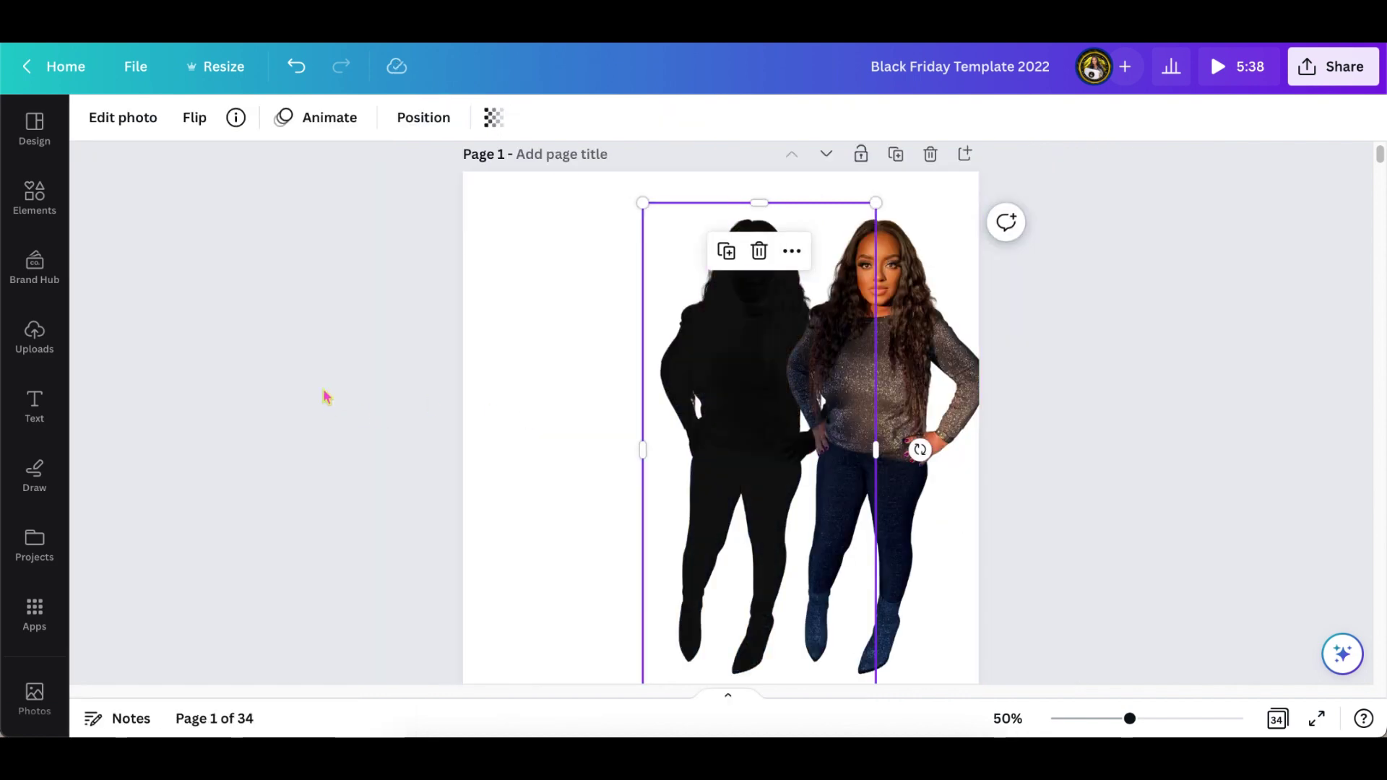
# Step: Try the Blur effect on the silhouette at several intensities, then remove the blur
pyautogui.click(122, 117)
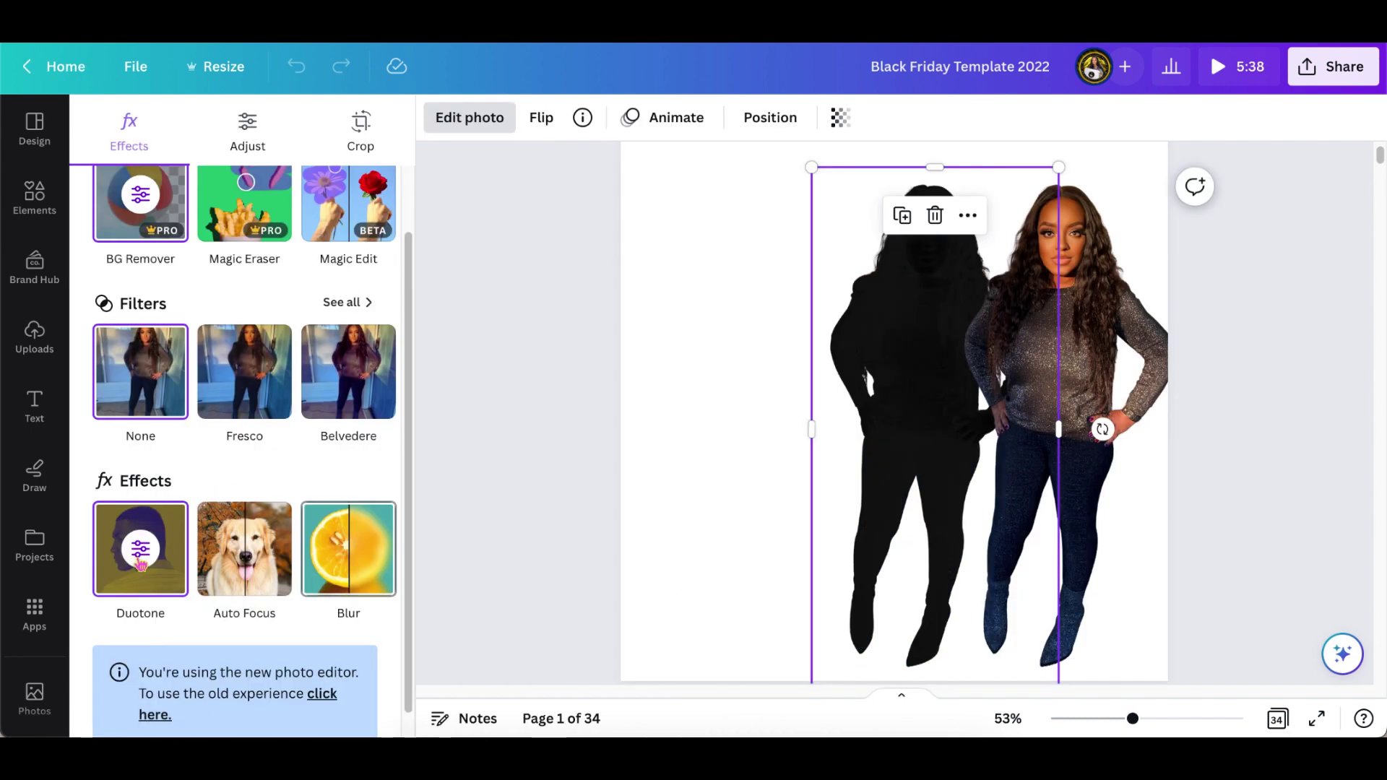
pyautogui.click(320, 565)
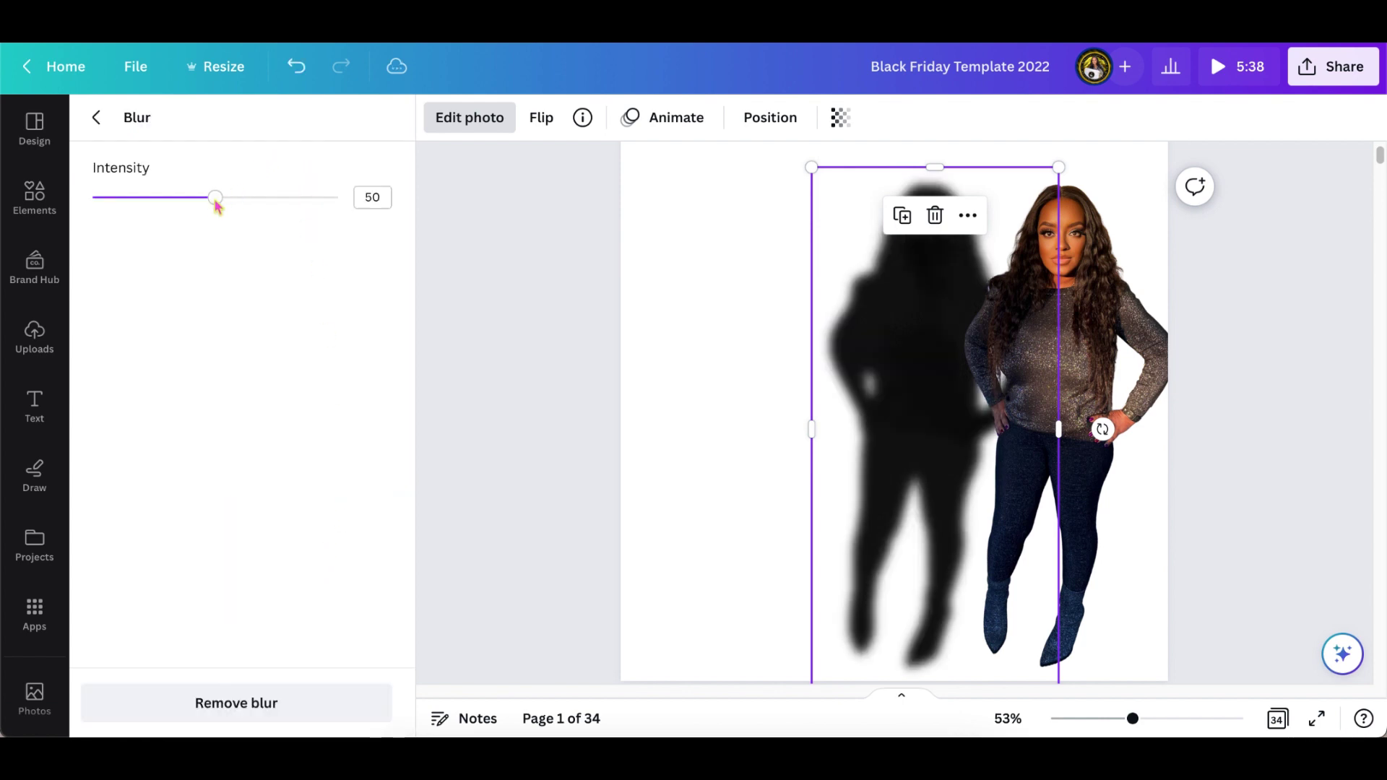
pyautogui.moveTo(217, 205); pyautogui.dragTo(372, 210)
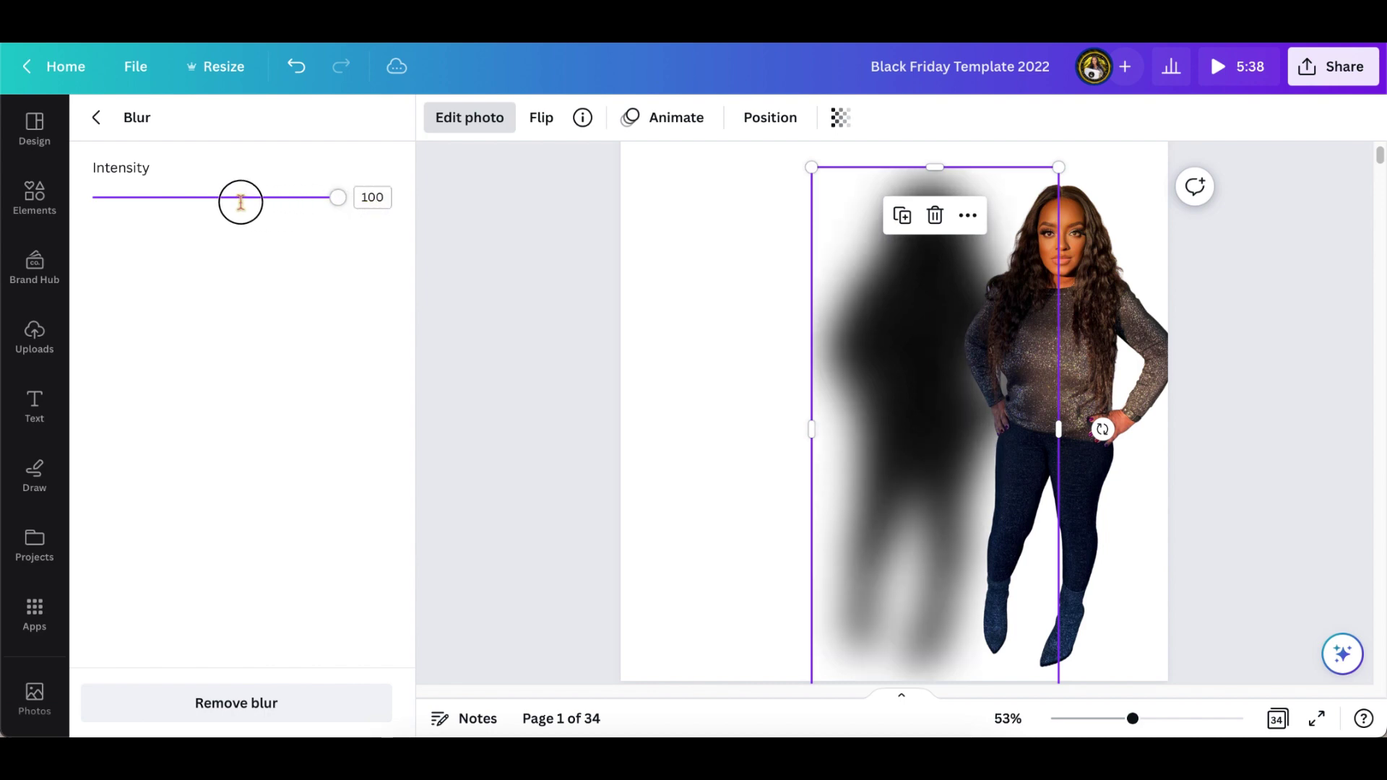
pyautogui.moveTo(340, 208); pyautogui.dragTo(208, 204)
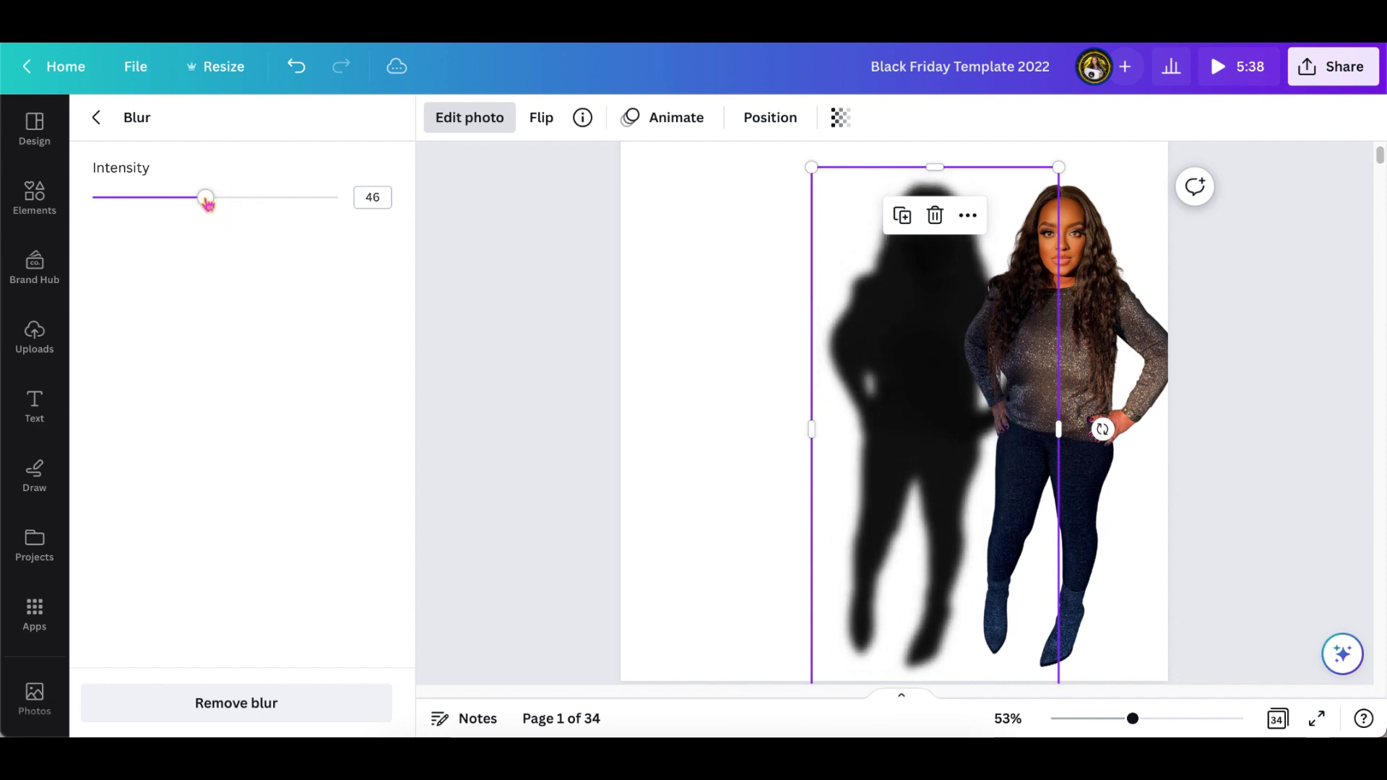
pyautogui.click(211, 708)
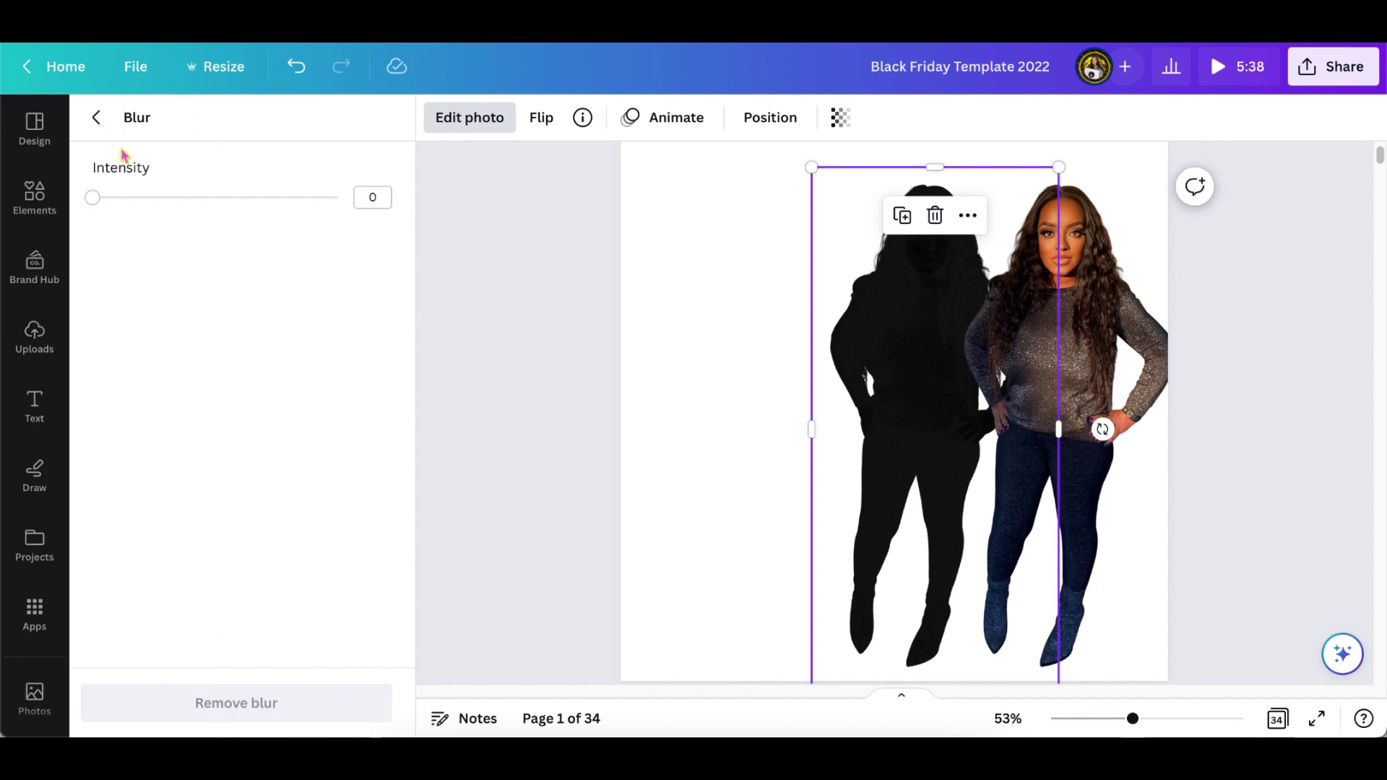
# Step: Set the black silhouette's transparency to 40
pyautogui.click(98, 119)
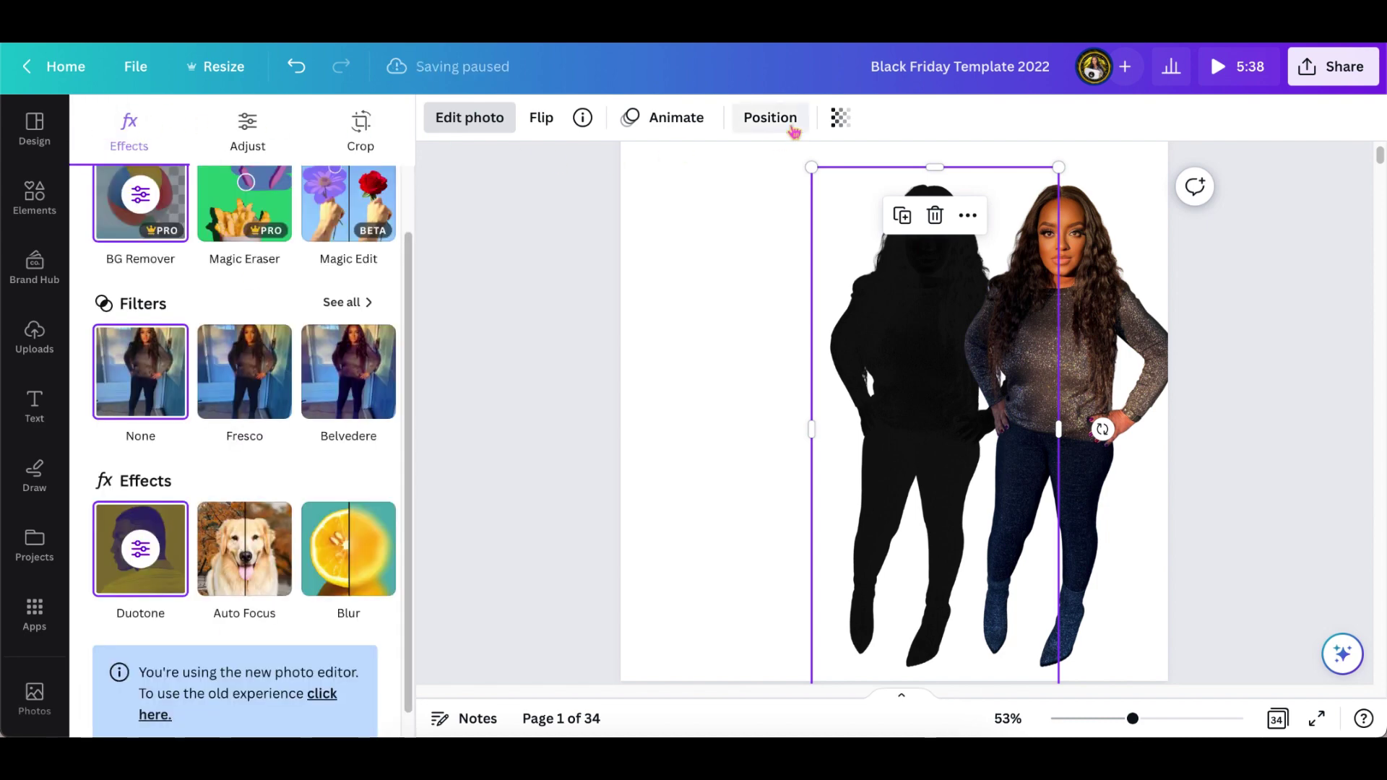
pyautogui.click(840, 120)
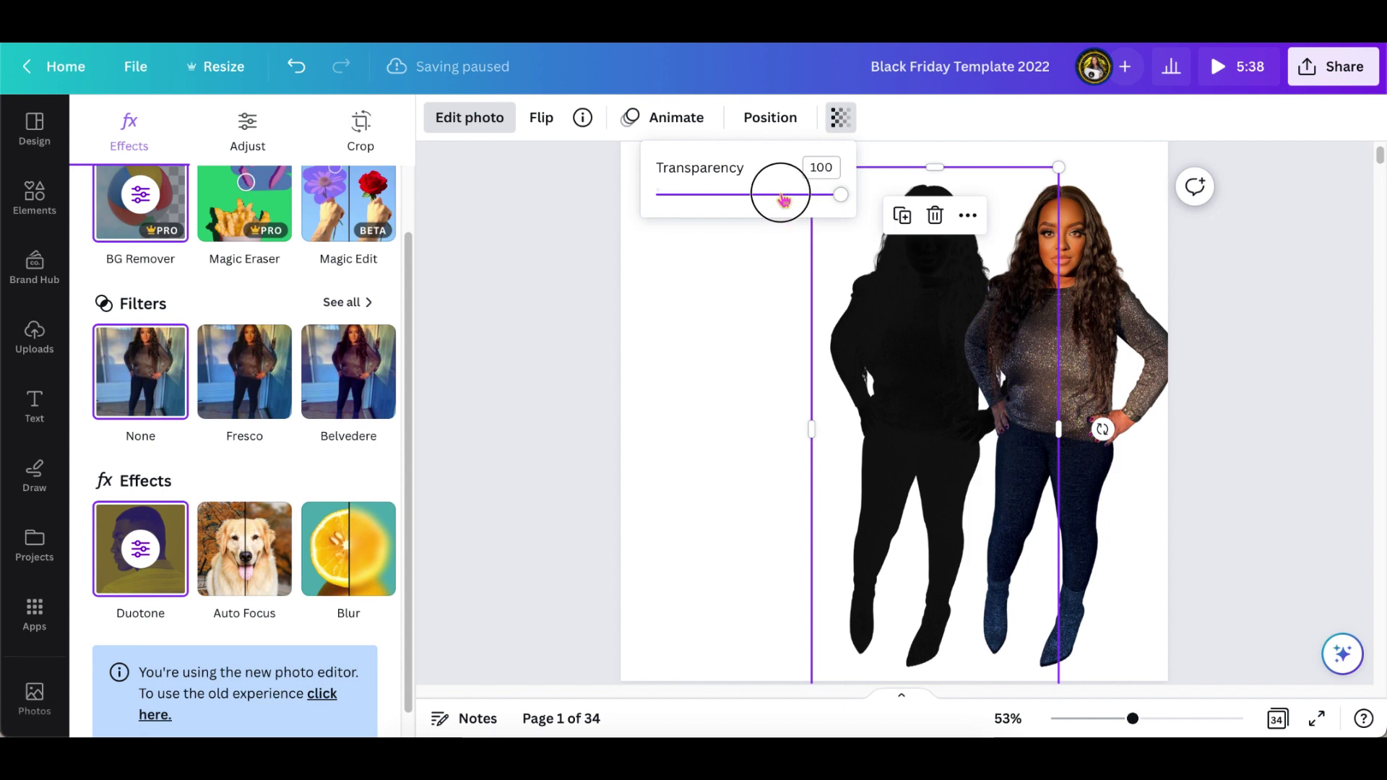
pyautogui.moveTo(838, 194); pyautogui.dragTo(767, 199)
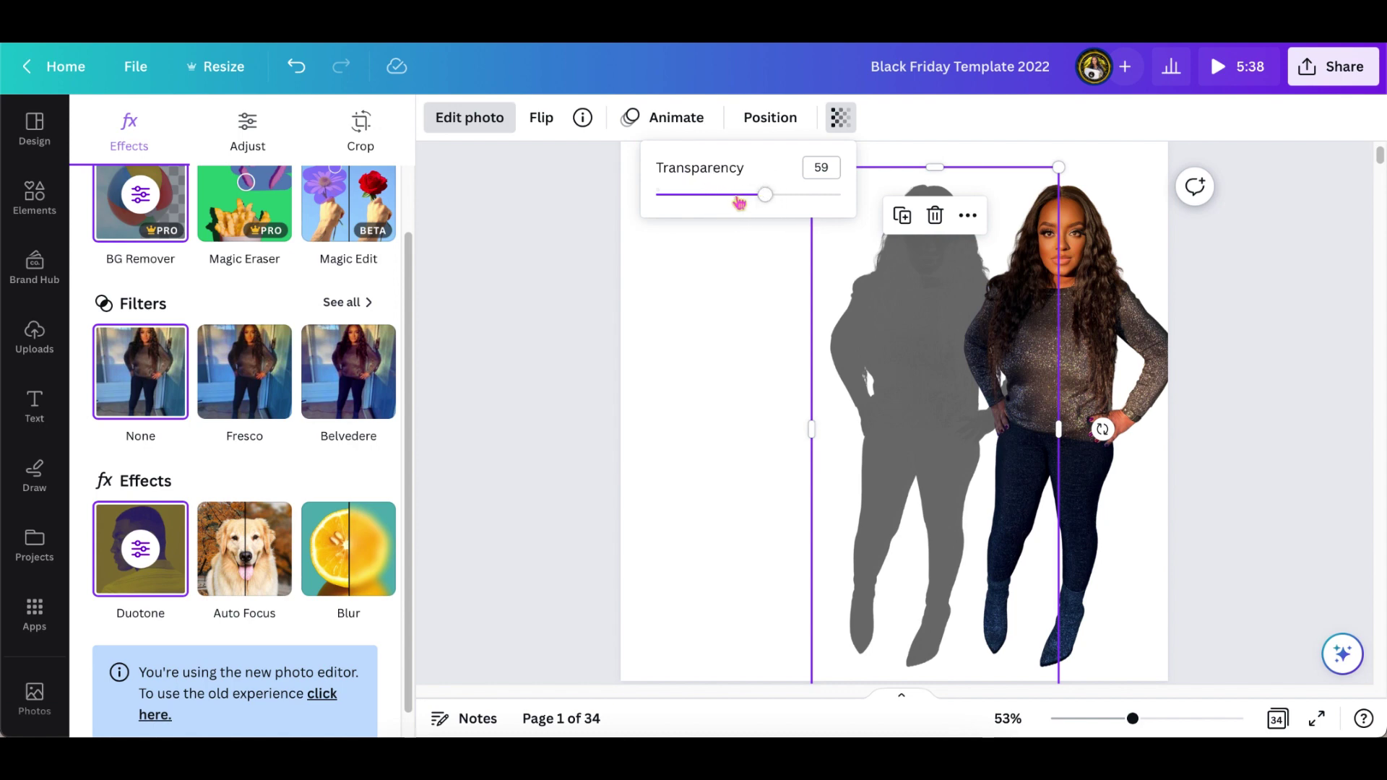
pyautogui.moveTo(764, 195); pyautogui.dragTo(731, 195)
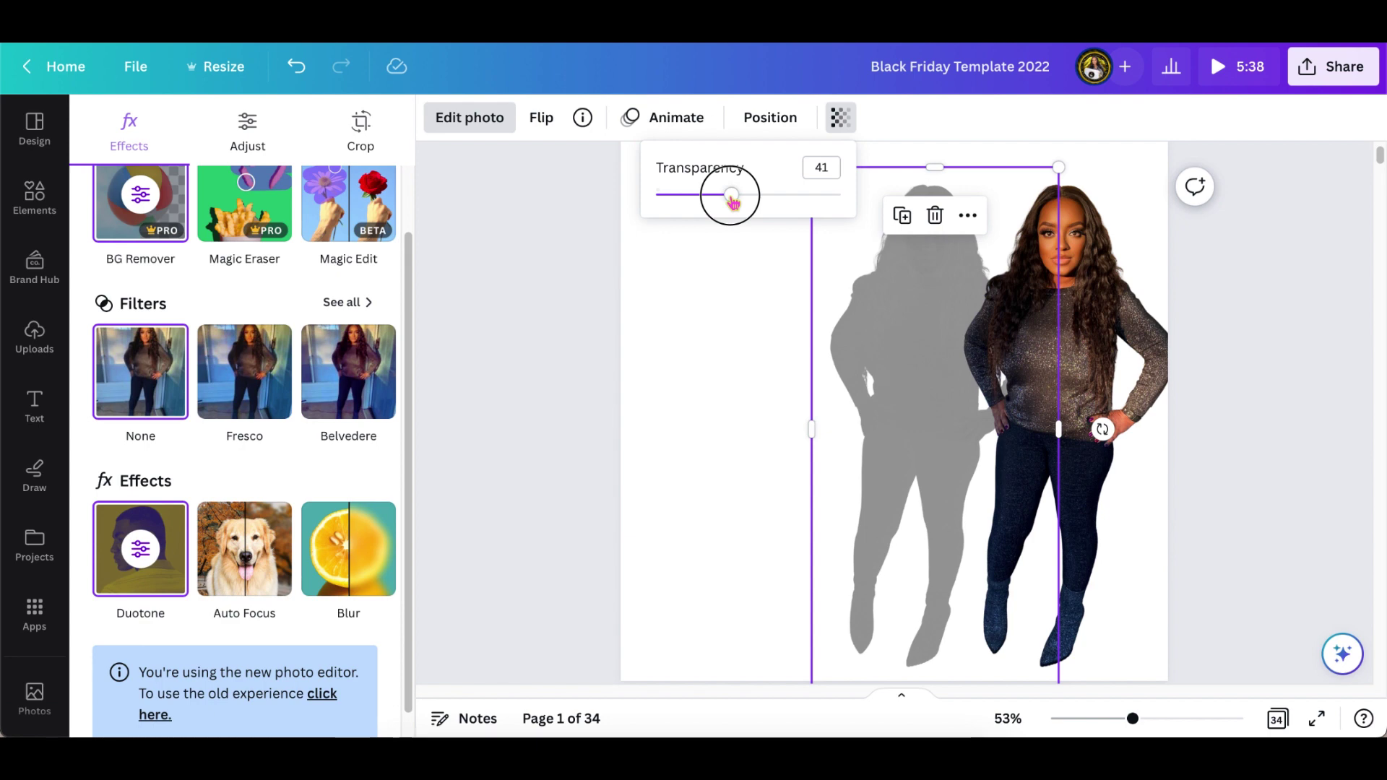
pyautogui.moveTo(731, 201); pyautogui.dragTo(730, 200)
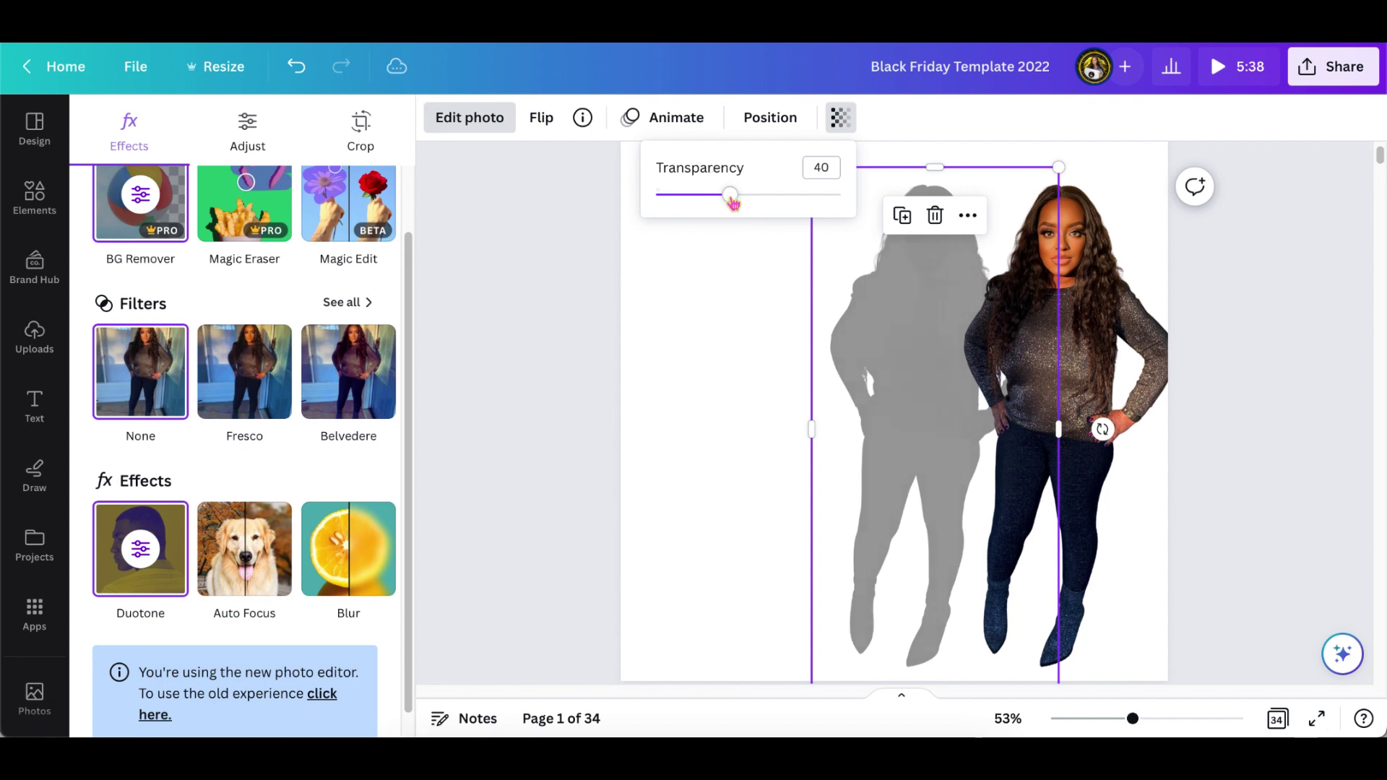
# Step: Blur the faded silhouette to about 66 intensity, then select both figures together
pyautogui.click(345, 574)
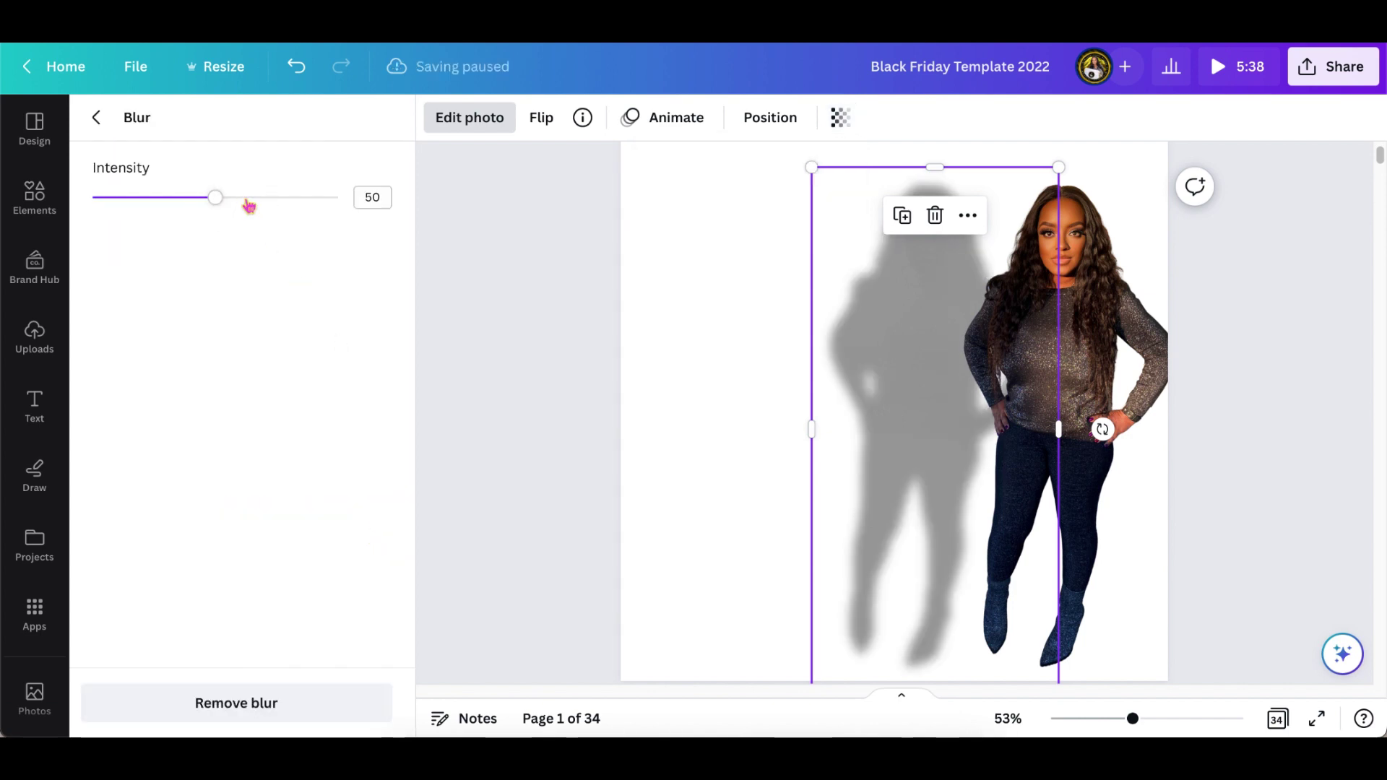
pyautogui.moveTo(216, 198)
pyautogui.mouseDown()
pyautogui.moveTo(335, 198)
pyautogui.moveTo(232, 198)
pyautogui.mouseUp()
pyautogui.click(536, 331)
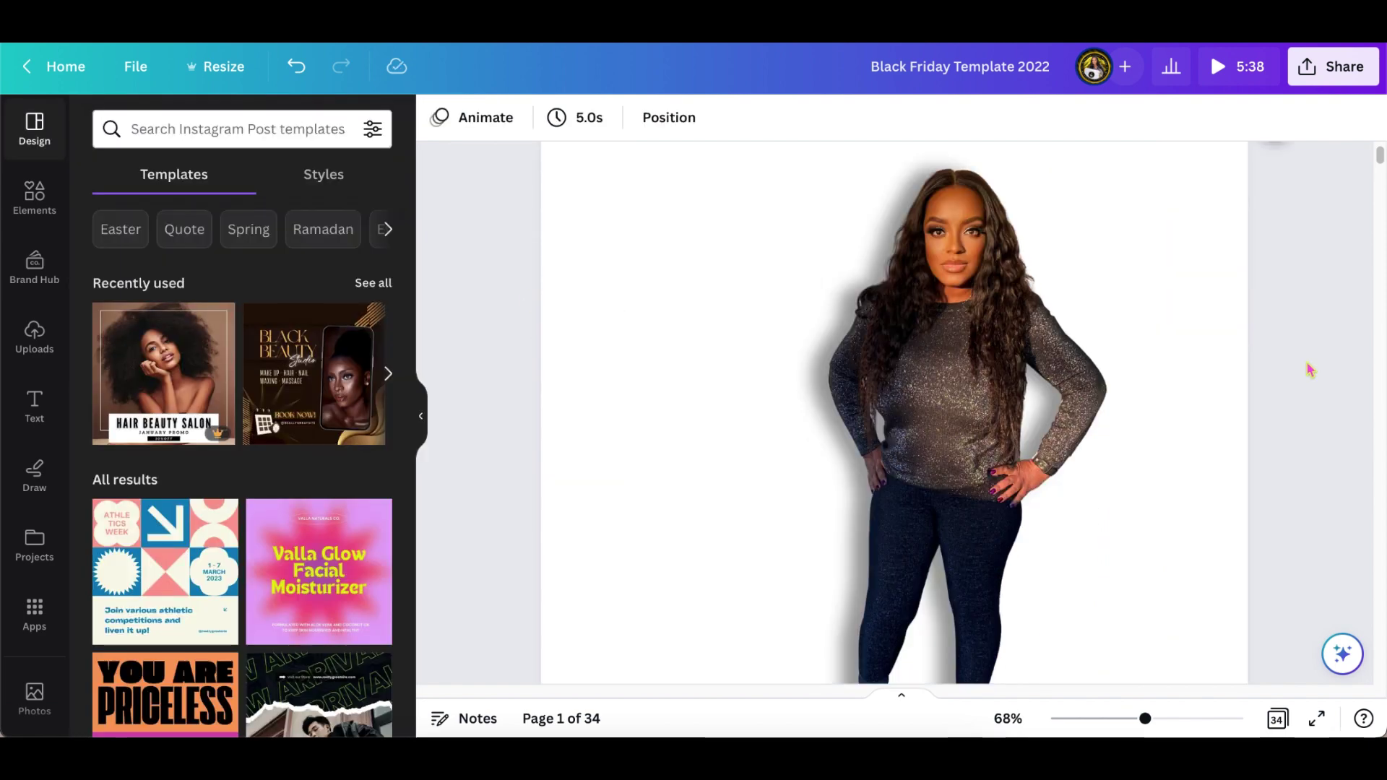
pyautogui.moveTo(1303, 365); pyautogui.dragTo(696, 425)
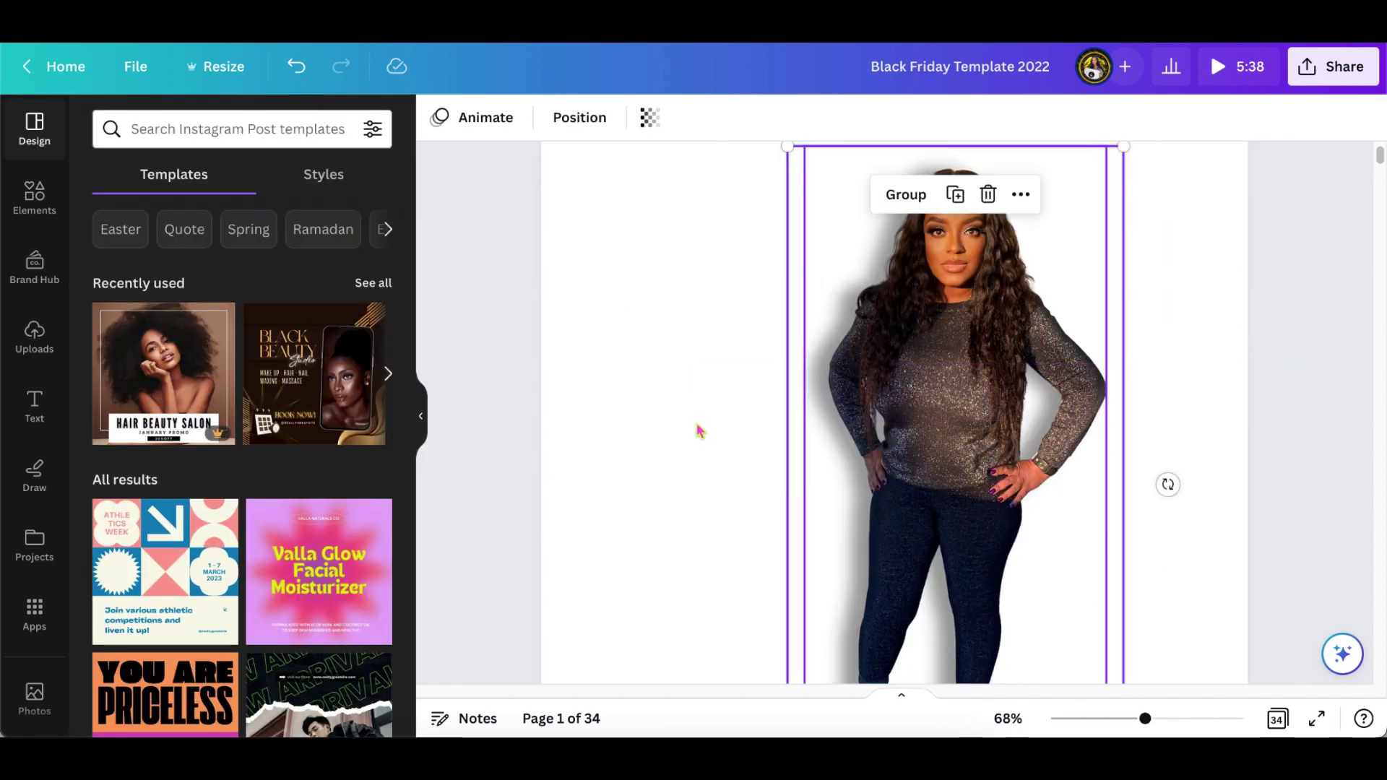
# Step: Group the woman and her shadow, nudge the group slightly left, and zoom in
pyautogui.click(904, 197)
pyautogui.moveTo(1077, 304)
pyautogui.mouseDown()
pyautogui.moveTo(900, 282)
pyautogui.moveTo(1043, 285)
pyautogui.moveTo(1072, 312)
pyautogui.moveTo(1067, 291)
pyautogui.mouseUp()
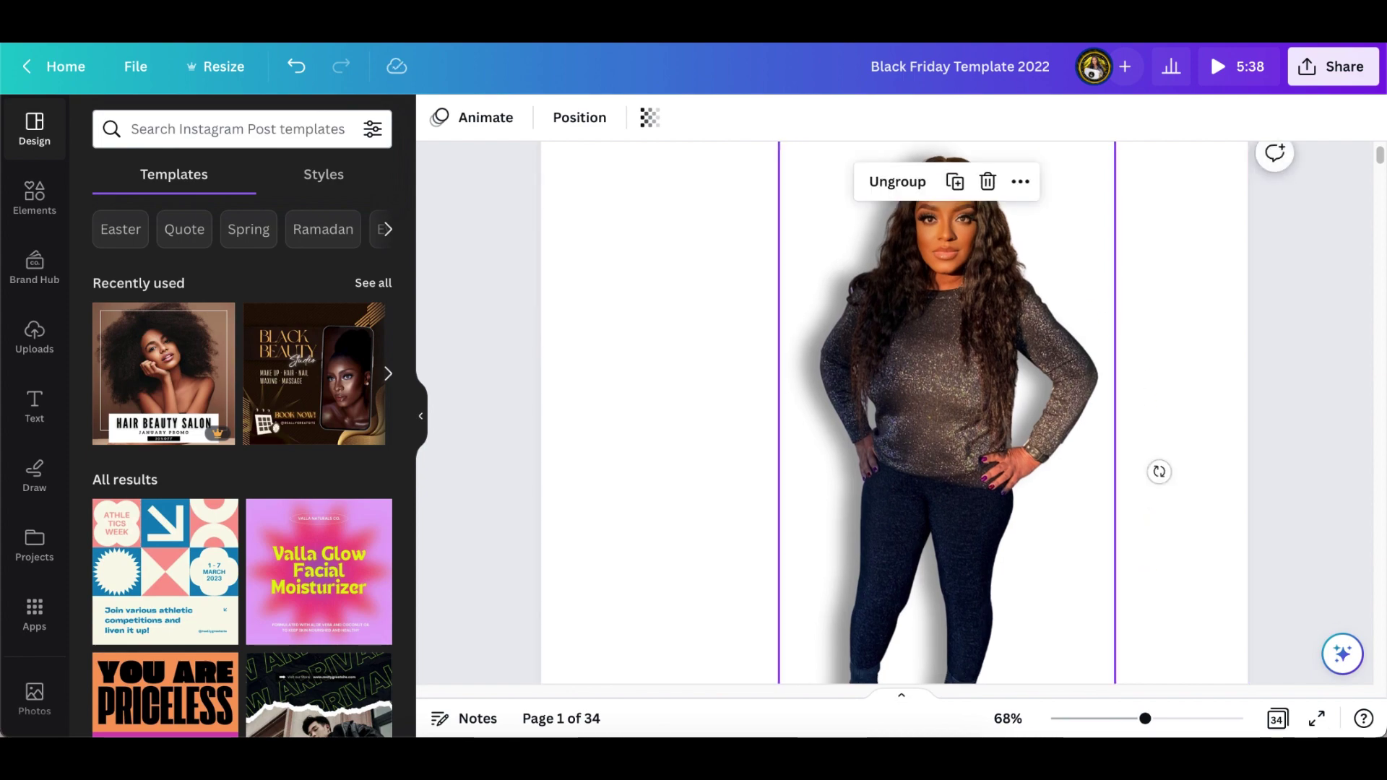
pyautogui.moveTo(1145, 719)
pyautogui.mouseDown()
pyautogui.moveTo(1166, 718)
pyautogui.moveTo(1127, 718)
pyautogui.mouseUp()
pyautogui.hscroll(2, 1140, 618)
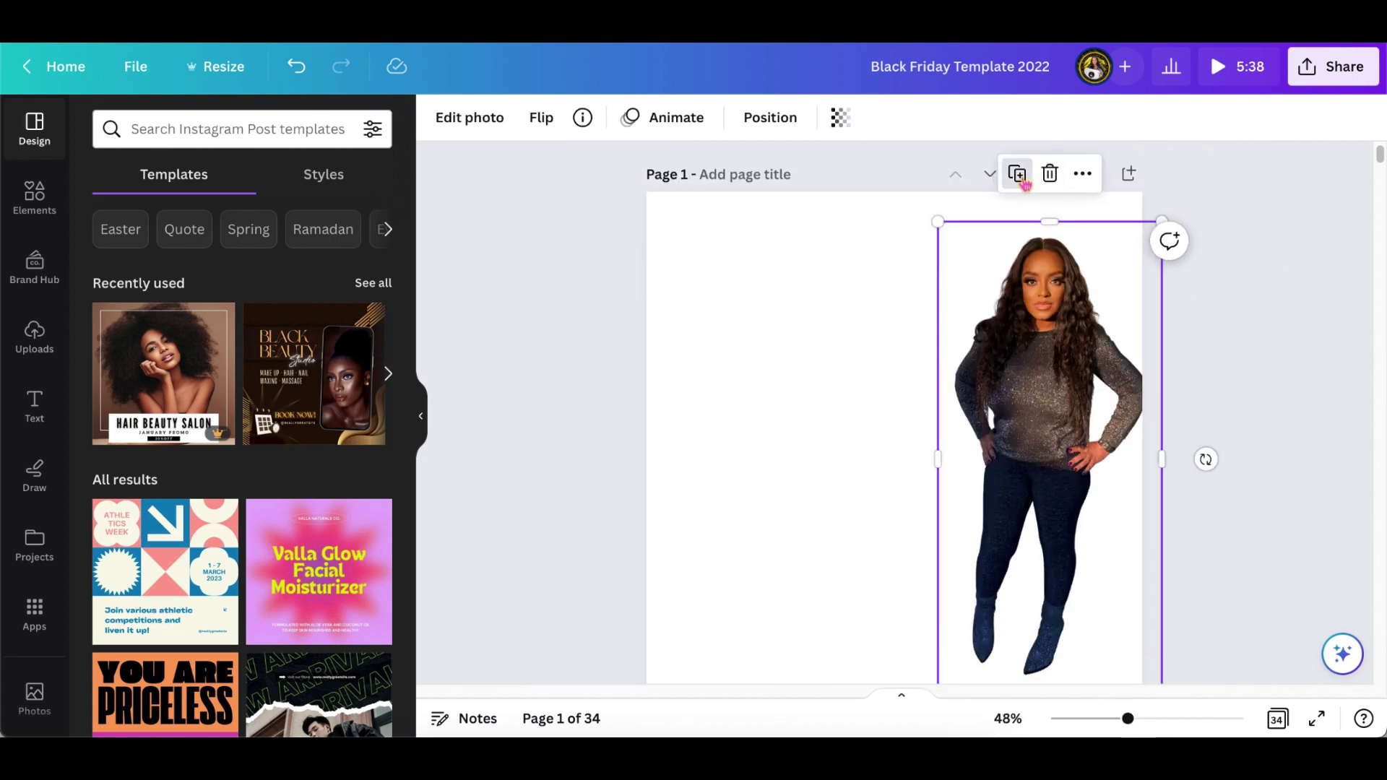
# Step: Duplicate the cut-out woman and place the copy to her left
pyautogui.moveTo(1038, 382); pyautogui.dragTo(868, 372)
pyautogui.click(470, 117)
pyautogui.click(247, 130)
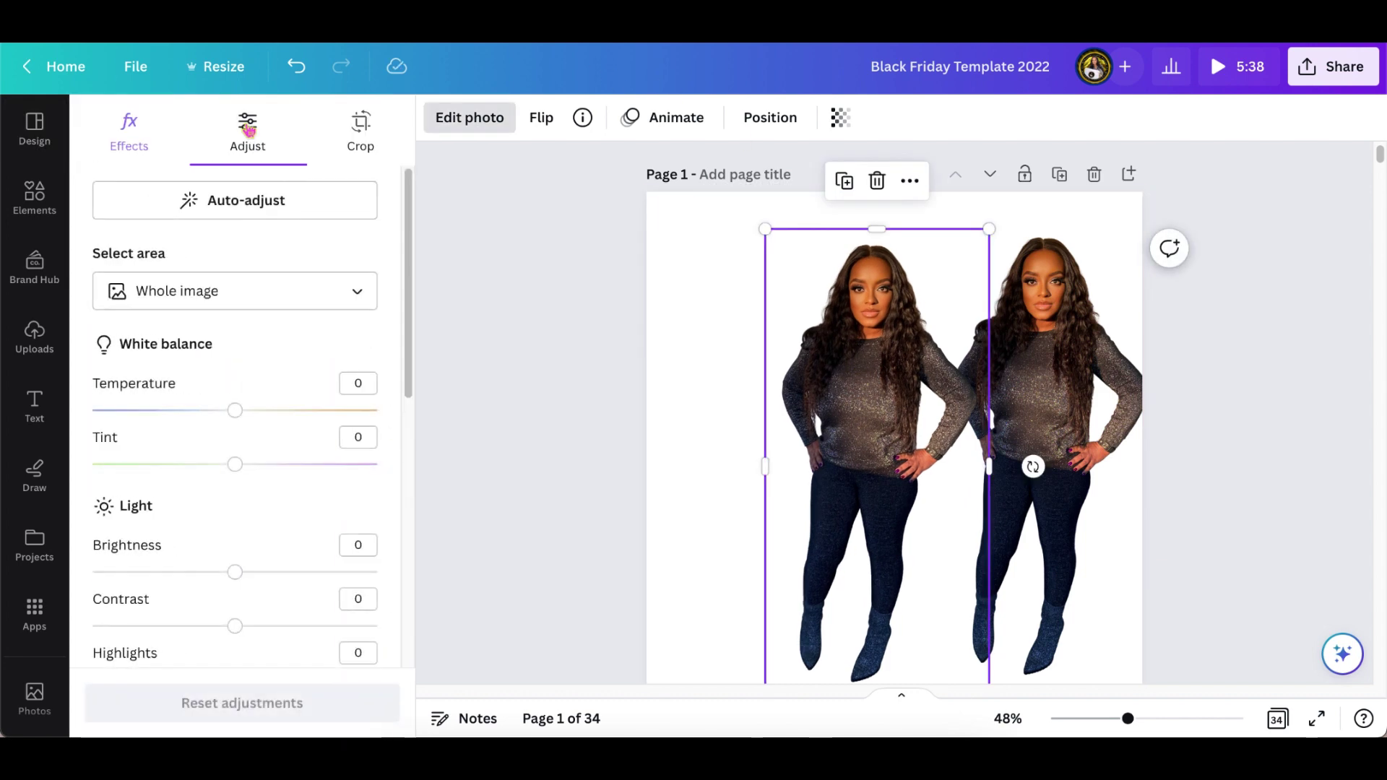
pyautogui.scroll(-2, 250, 494)
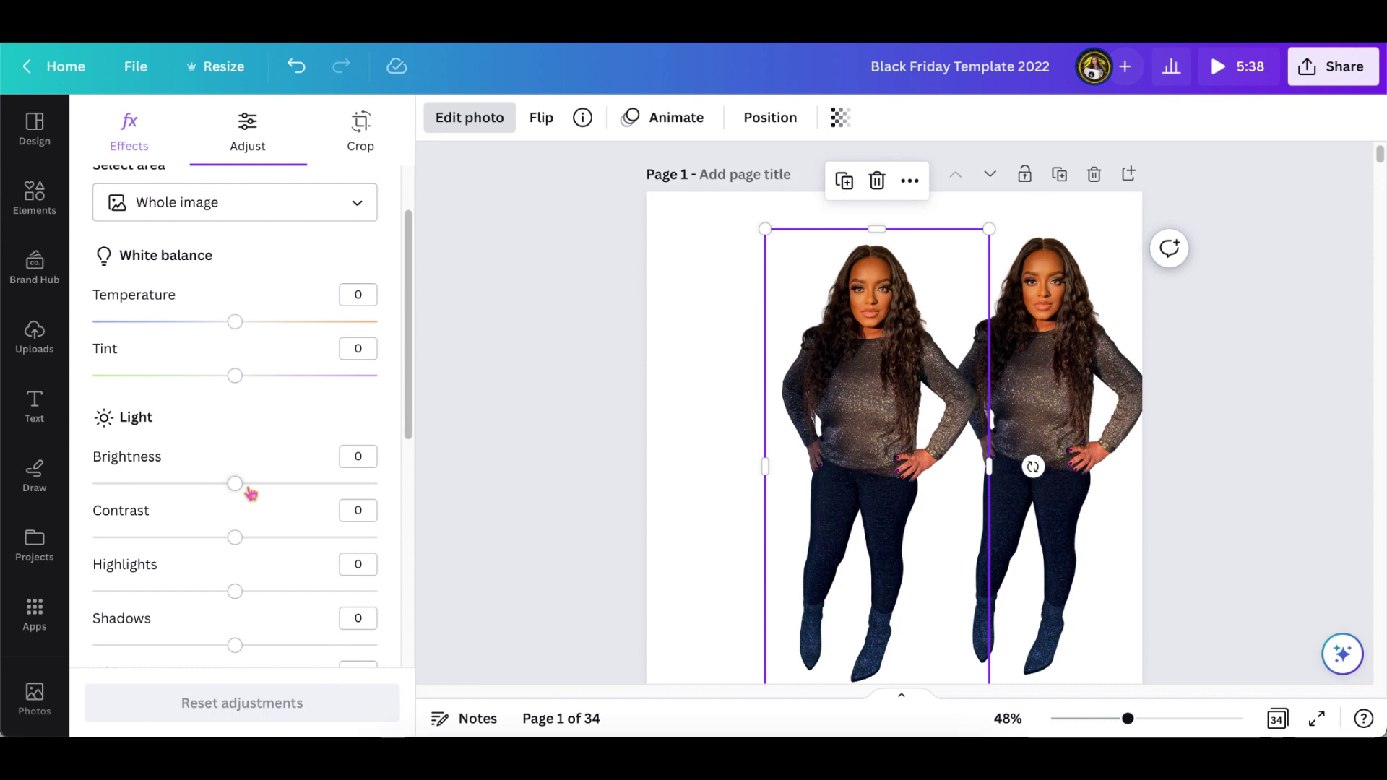
# Step: Set the copy's Contrast to 100 and Brightness, Highlights, Shadows and Whites to -100
pyautogui.moveTo(237, 491); pyautogui.dragTo(387, 506)
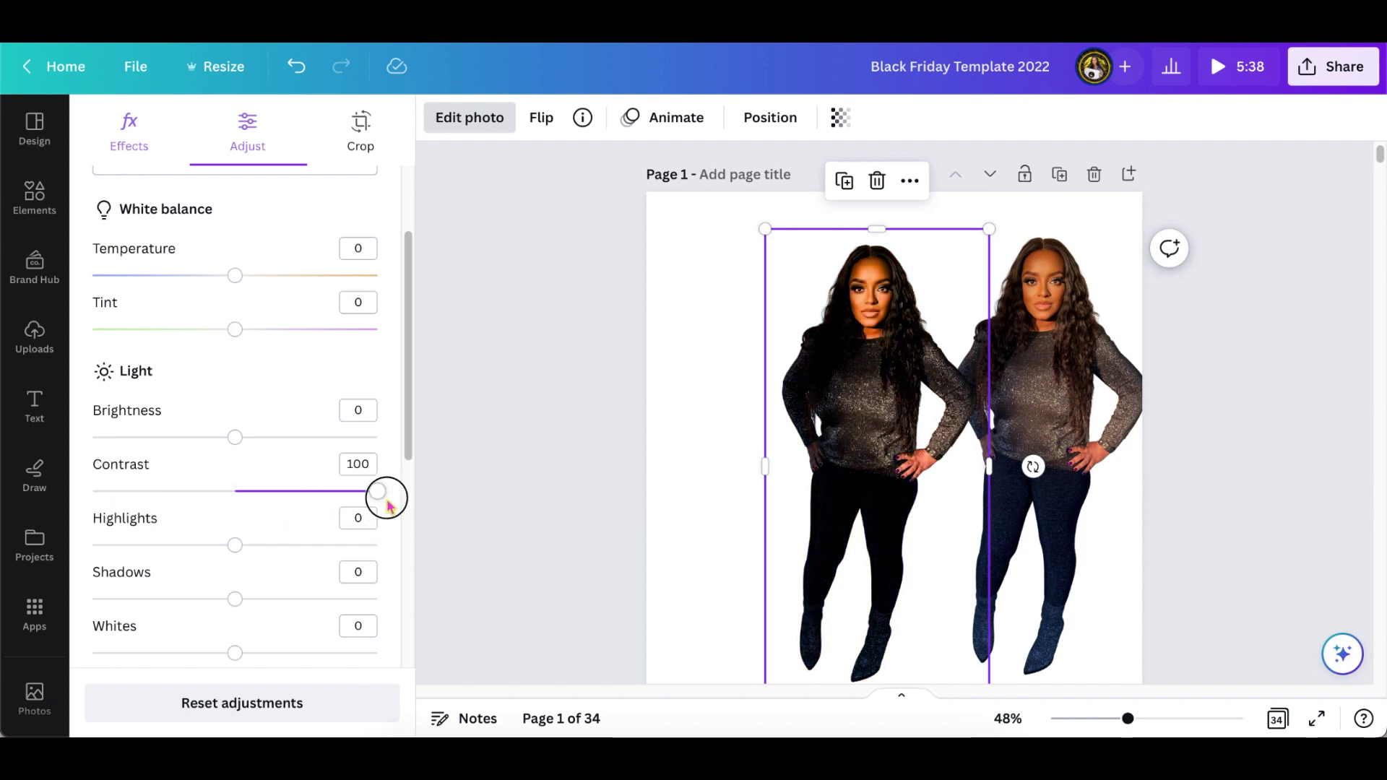
pyautogui.moveTo(238, 442); pyautogui.dragTo(72, 452)
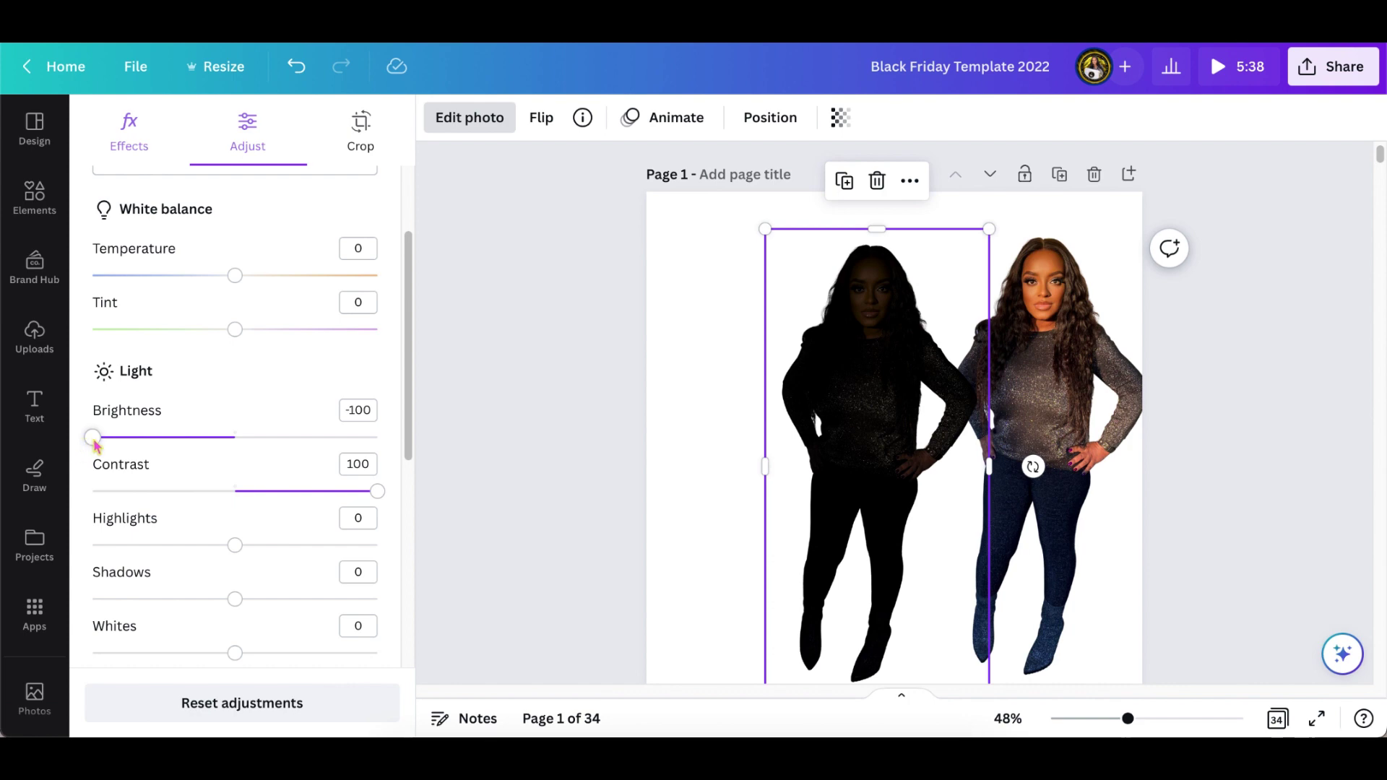
pyautogui.scroll(-3, 231, 540)
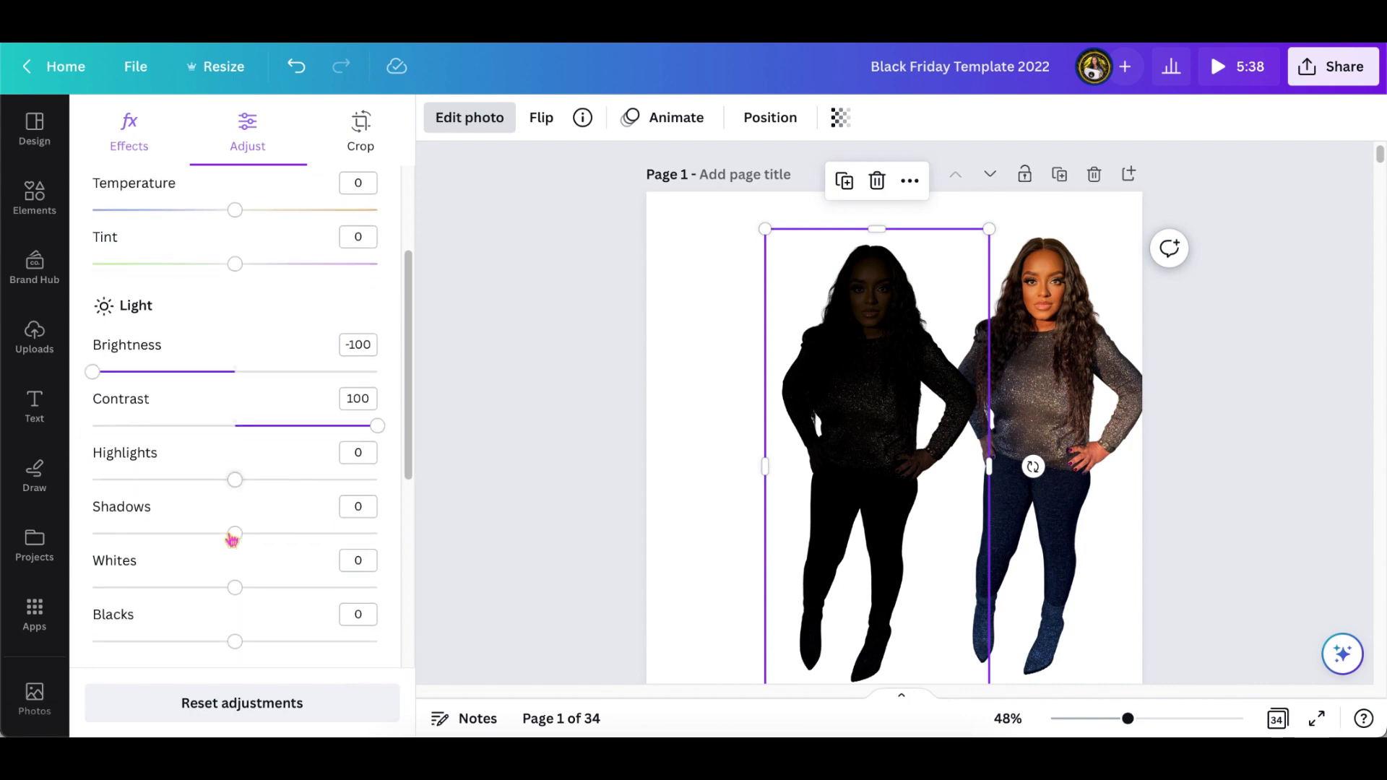
pyautogui.moveTo(235, 449); pyautogui.dragTo(94, 448)
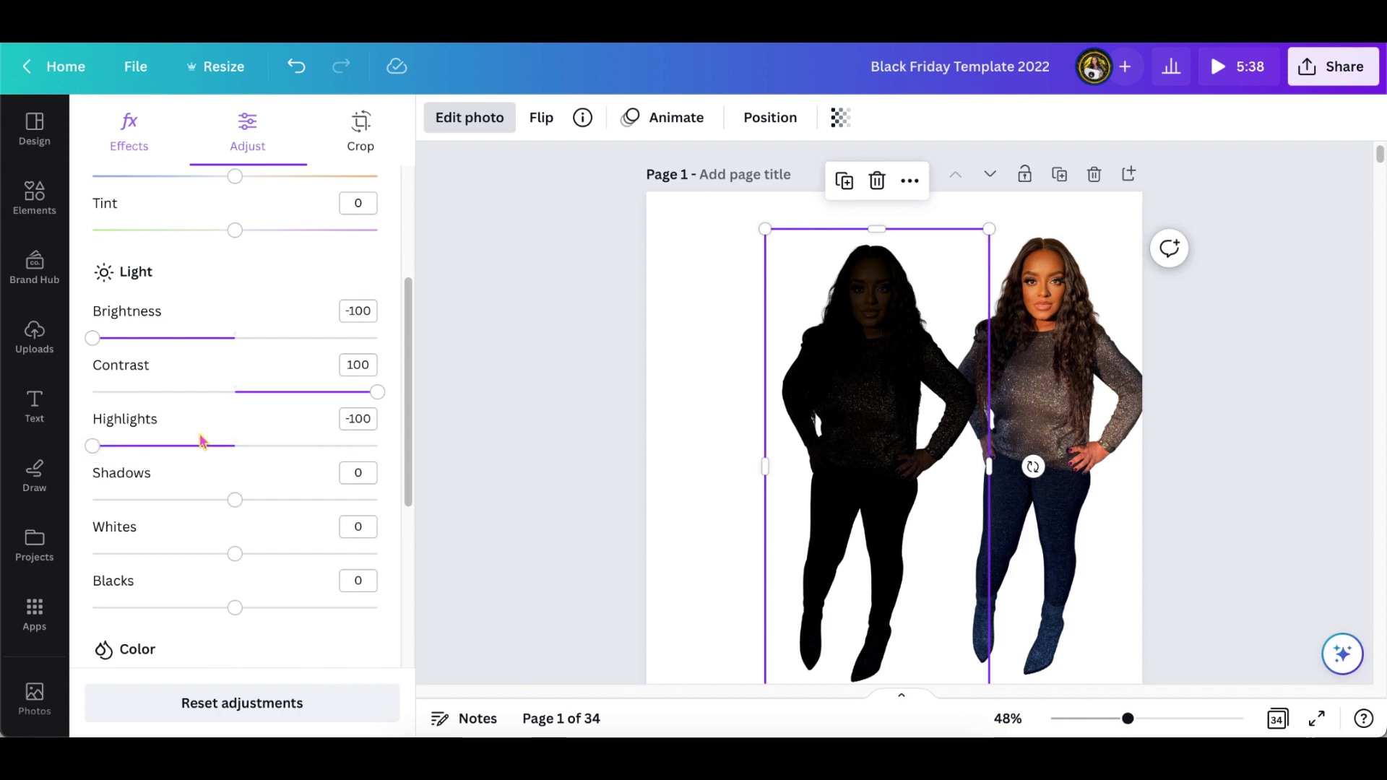
pyautogui.moveTo(235, 507); pyautogui.dragTo(63, 491)
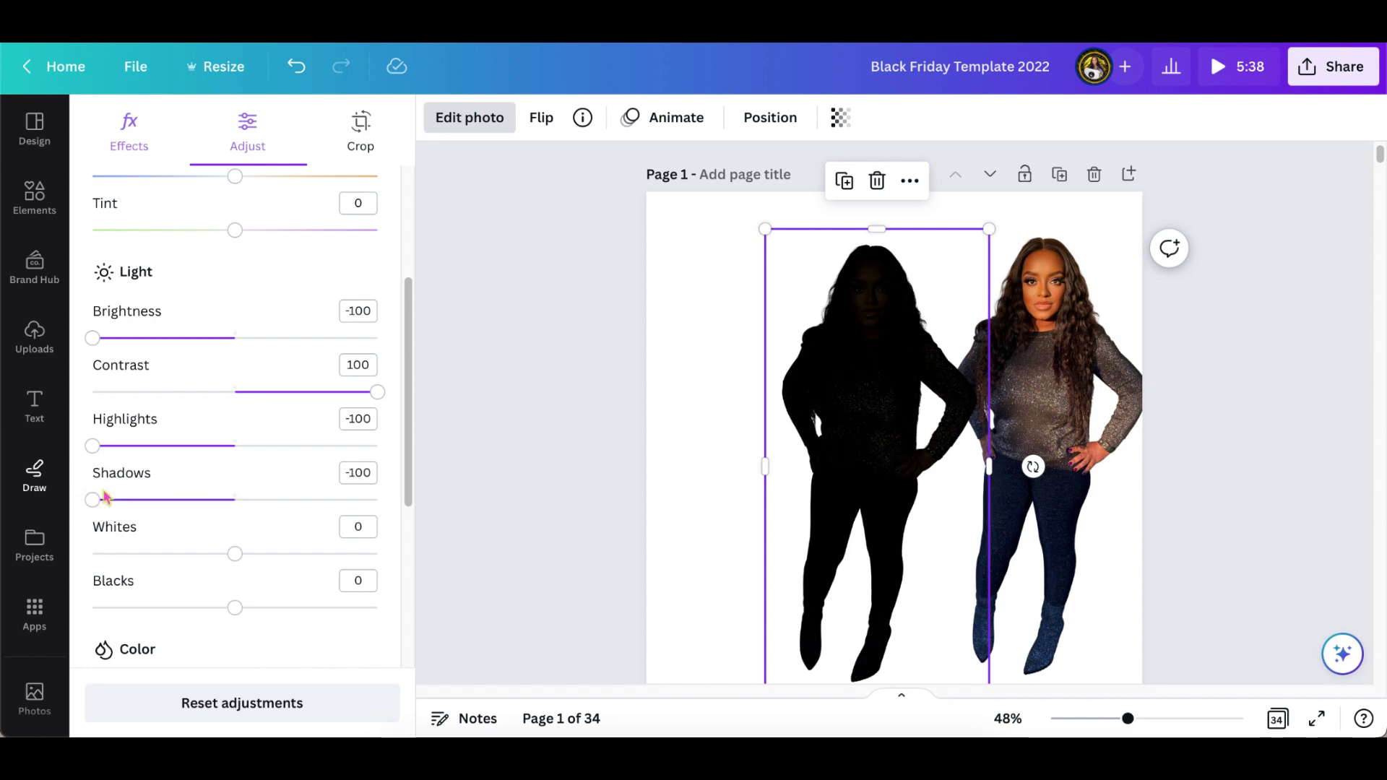
pyautogui.scroll(-2, 176, 504)
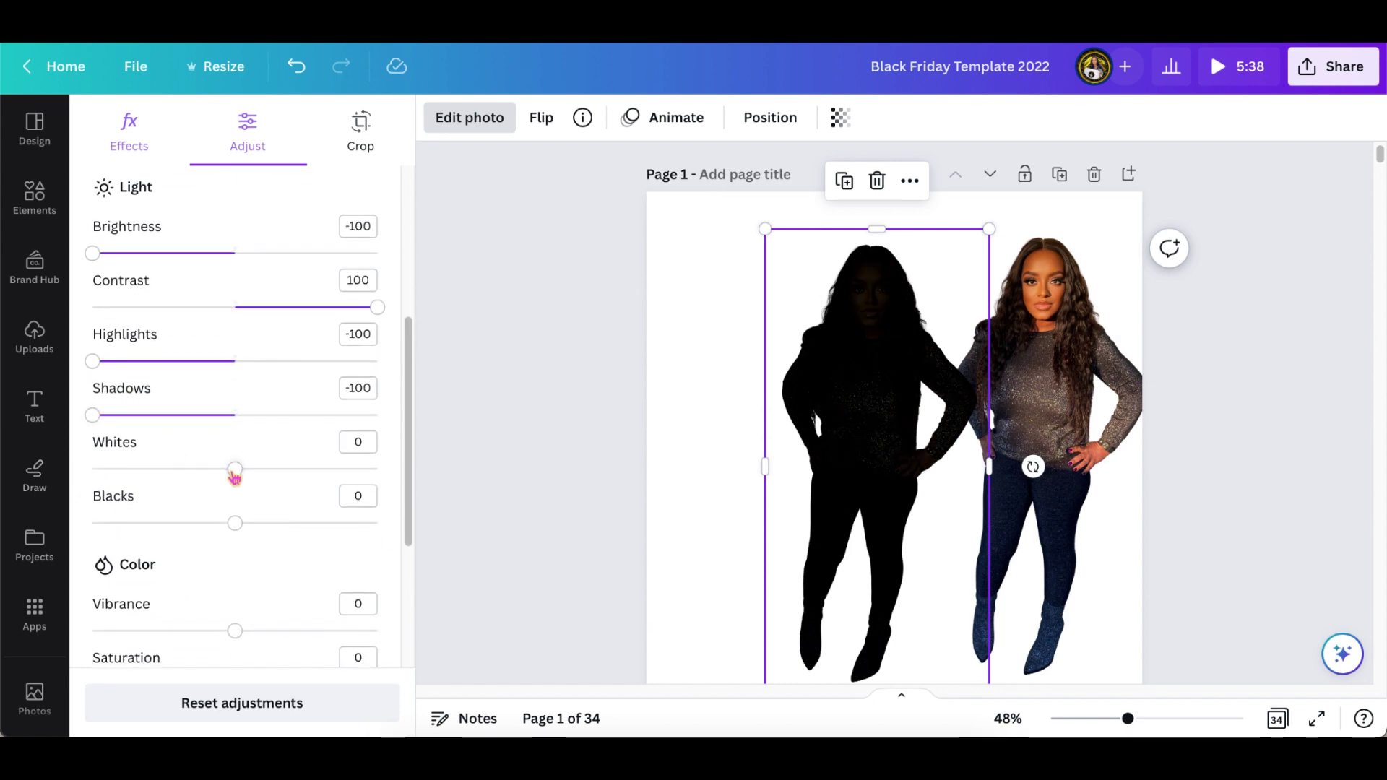
pyautogui.moveTo(232, 470); pyautogui.dragTo(51, 486)
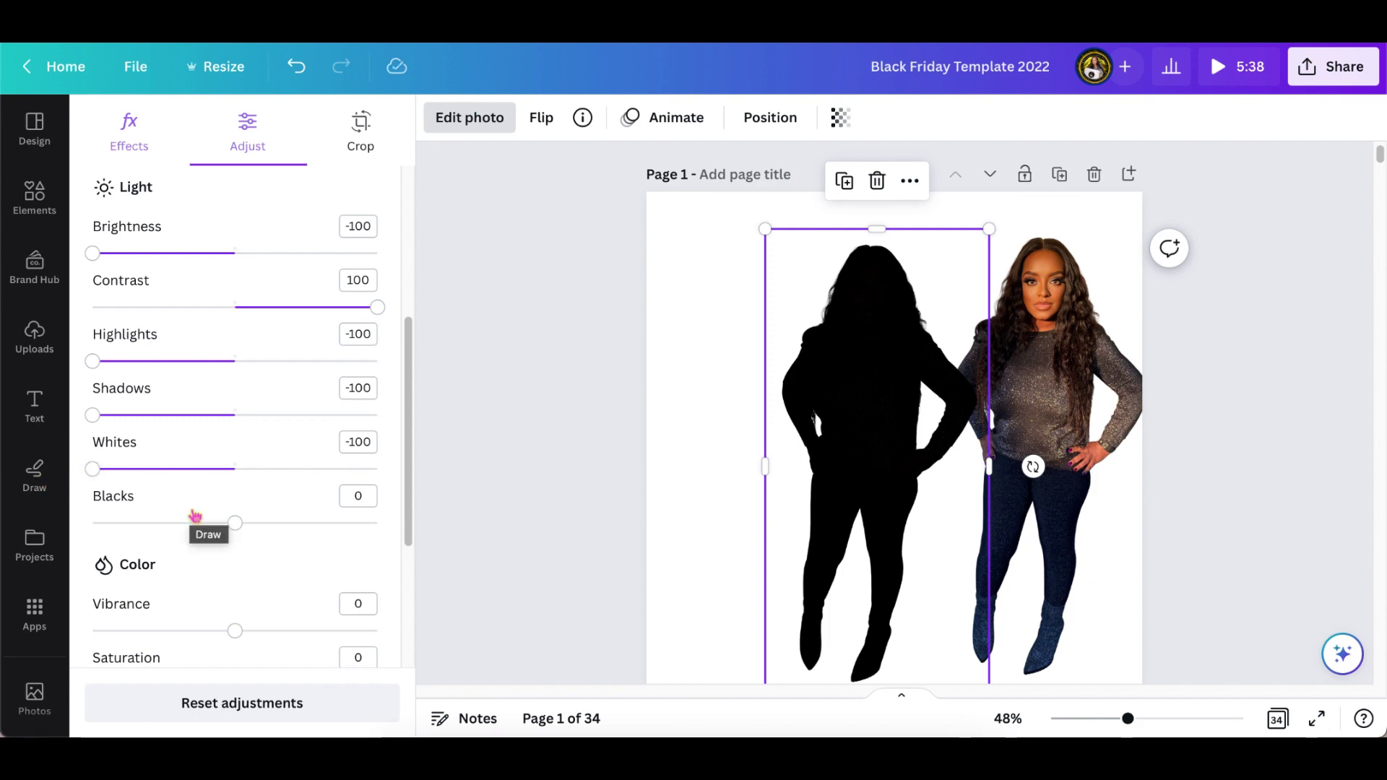
# Step: Drop the copy's Blacks to -100 and move the colour photo over the silhouette
pyautogui.moveTo(237, 528); pyautogui.dragTo(32, 538)
pyautogui.moveTo(1040, 361); pyautogui.dragTo(894, 378)
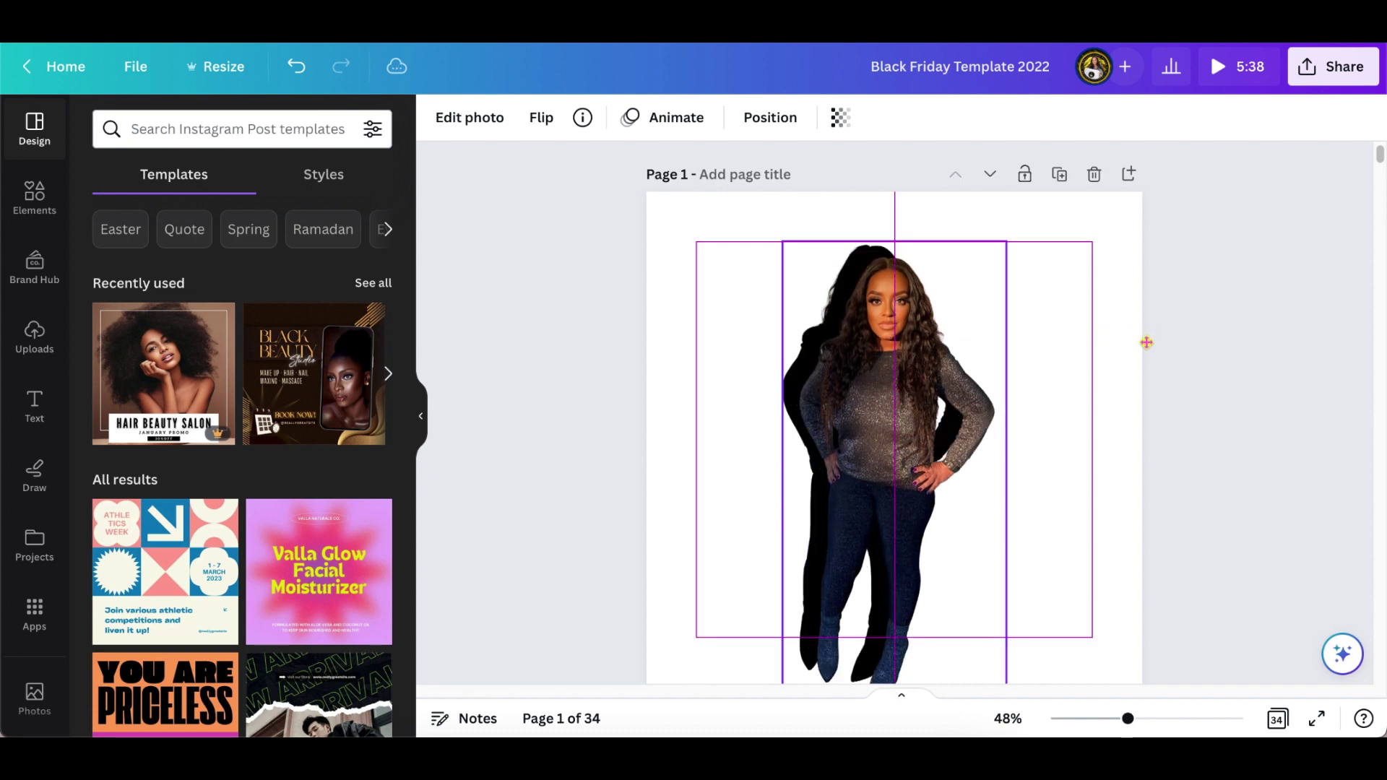
pyautogui.click(1116, 363)
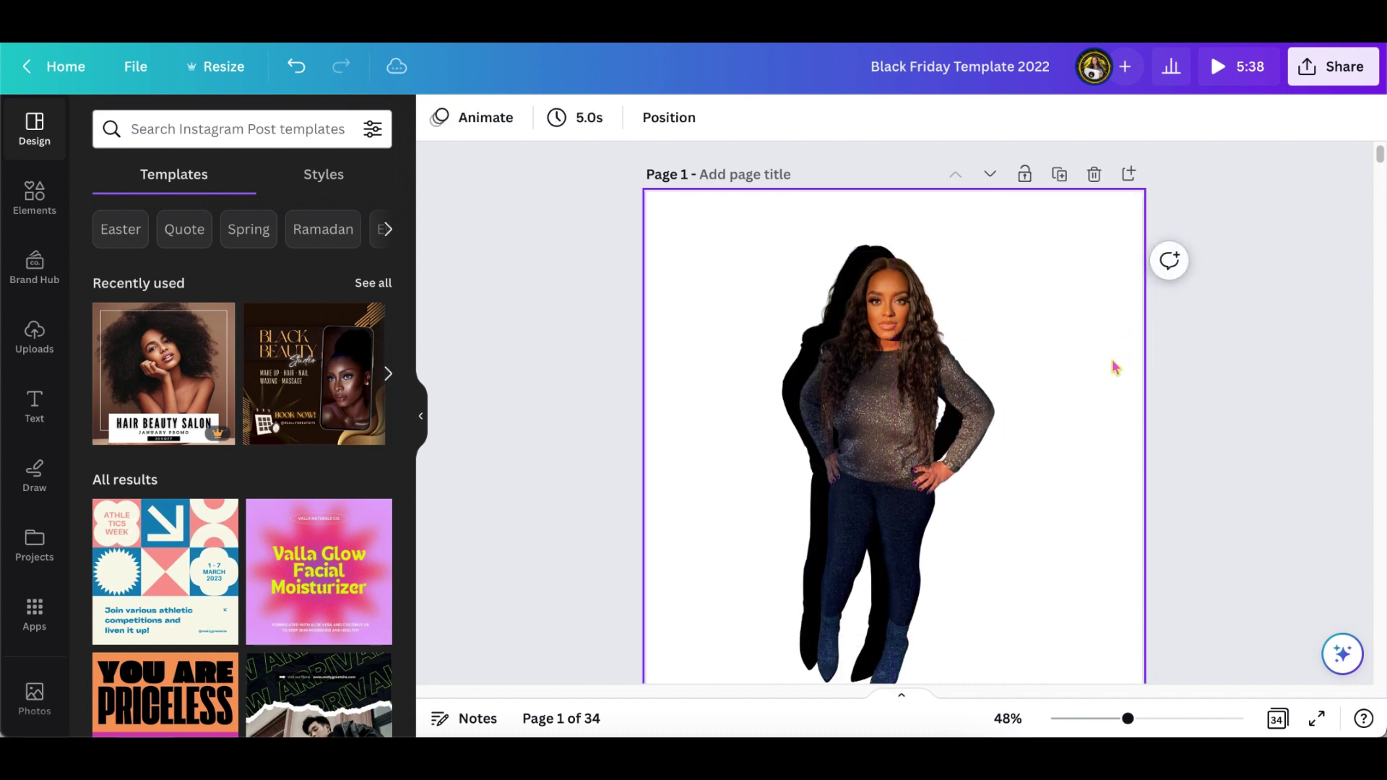
# Step: Check the woman layered over her black silhouette, then select the silhouette
pyautogui.scroll(-1, 1112, 367)
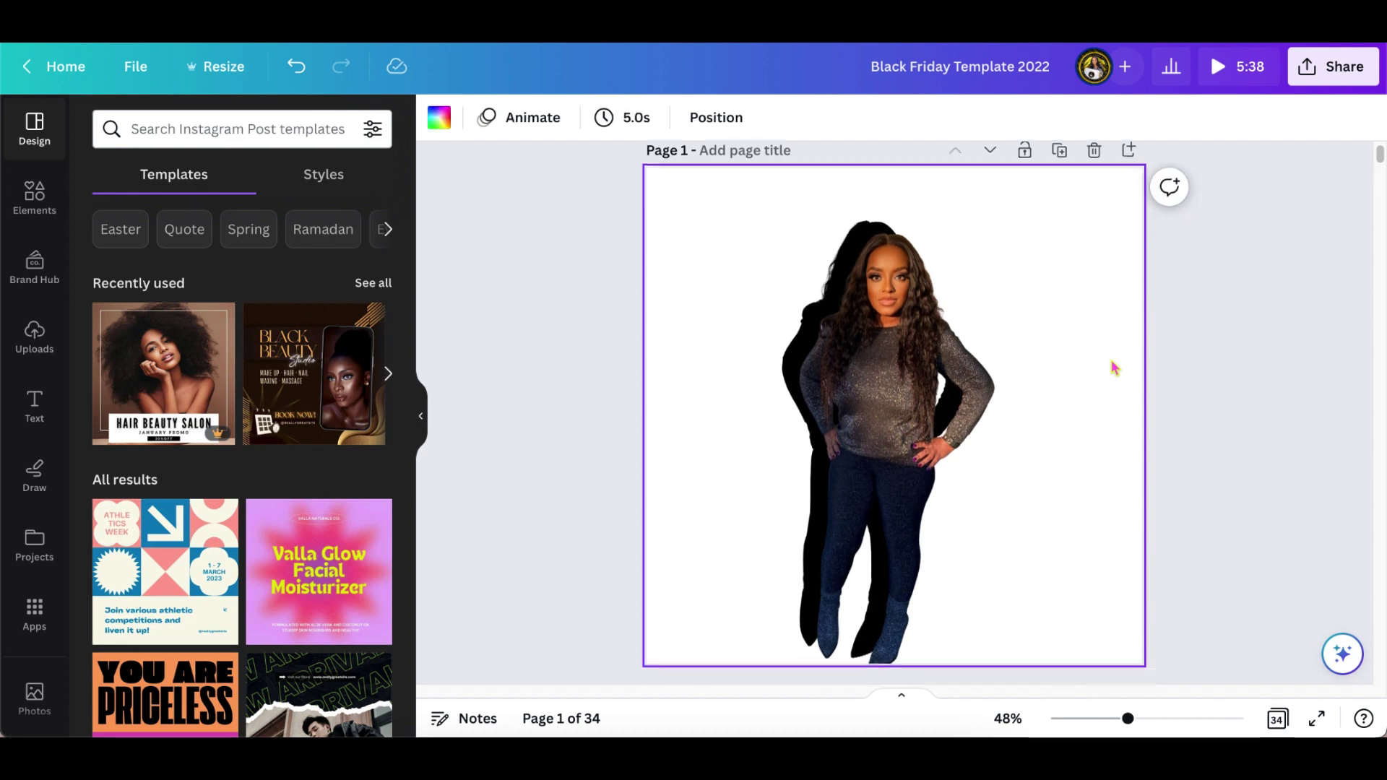
pyautogui.click(969, 415)
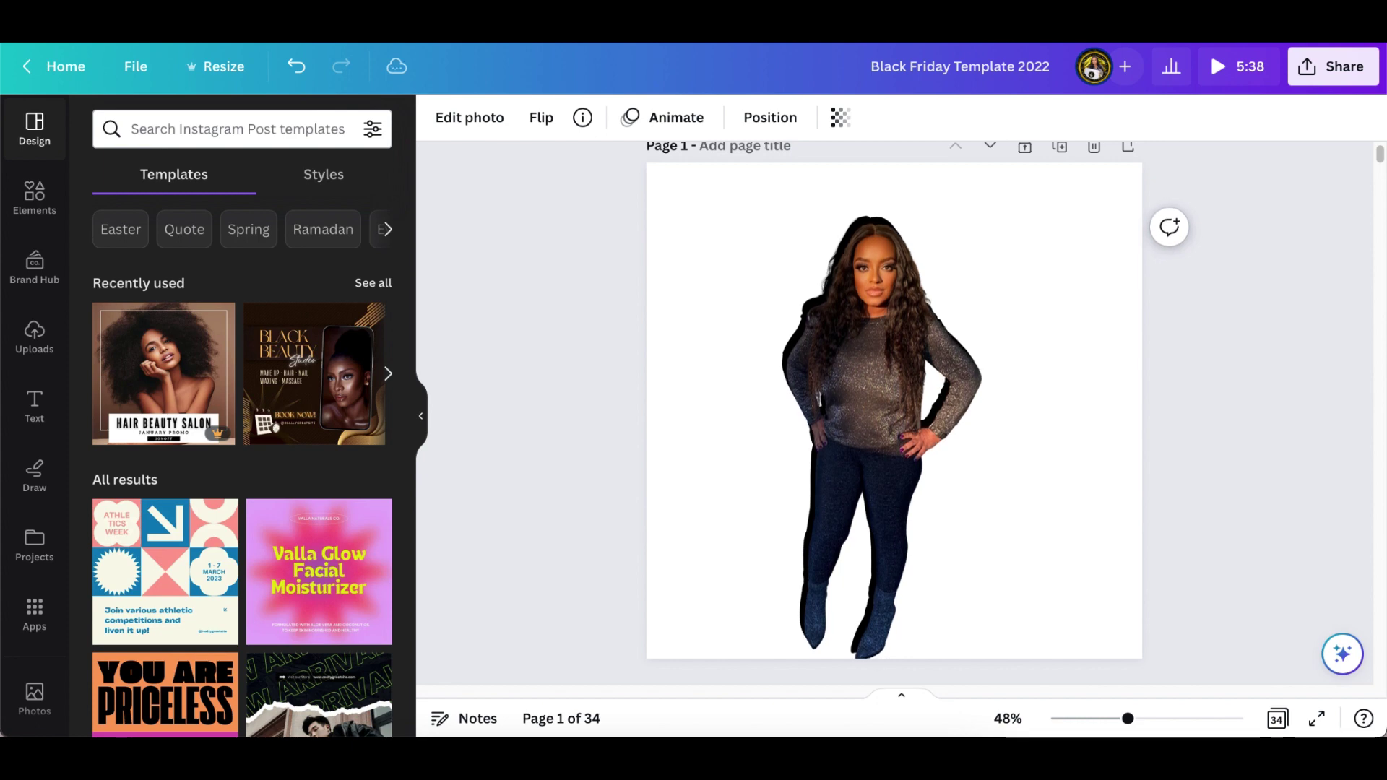
pyautogui.click(881, 434)
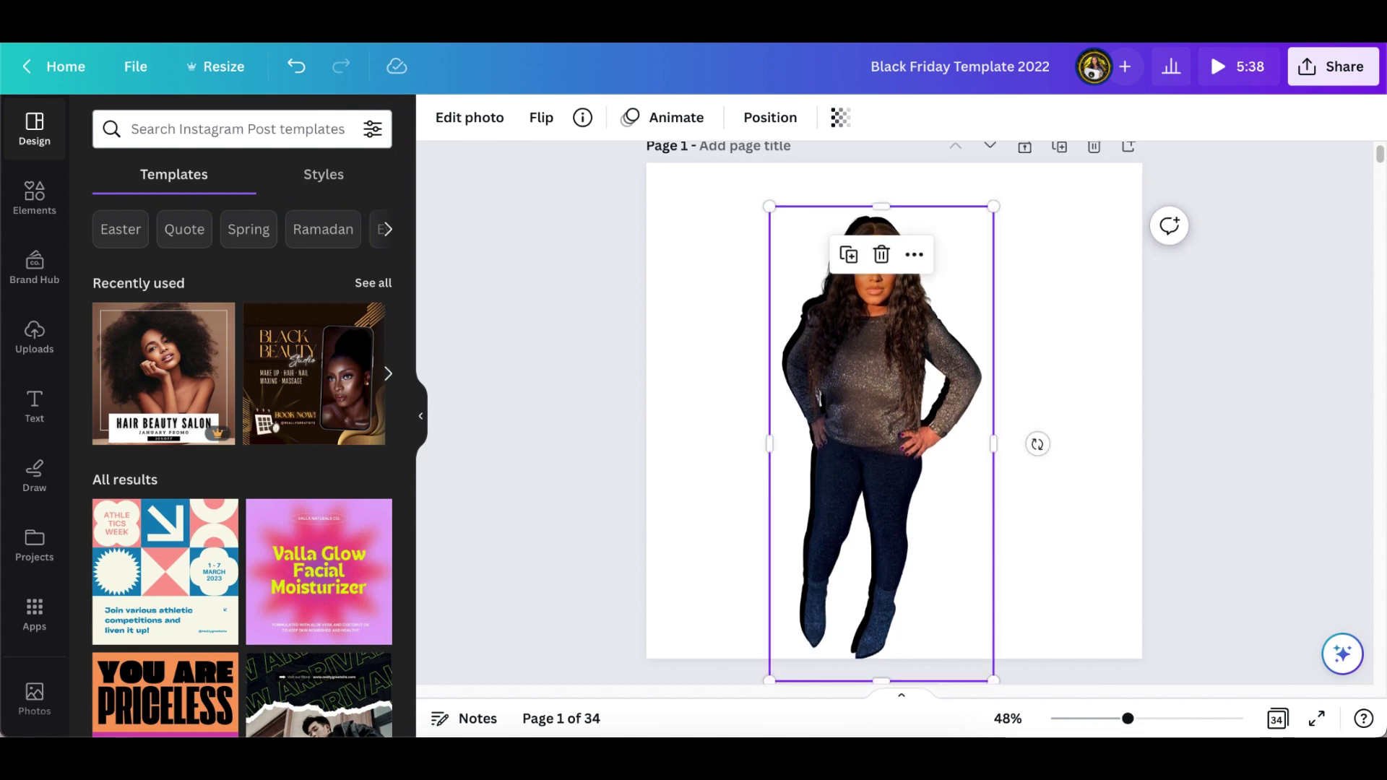
pyautogui.press('Escape')
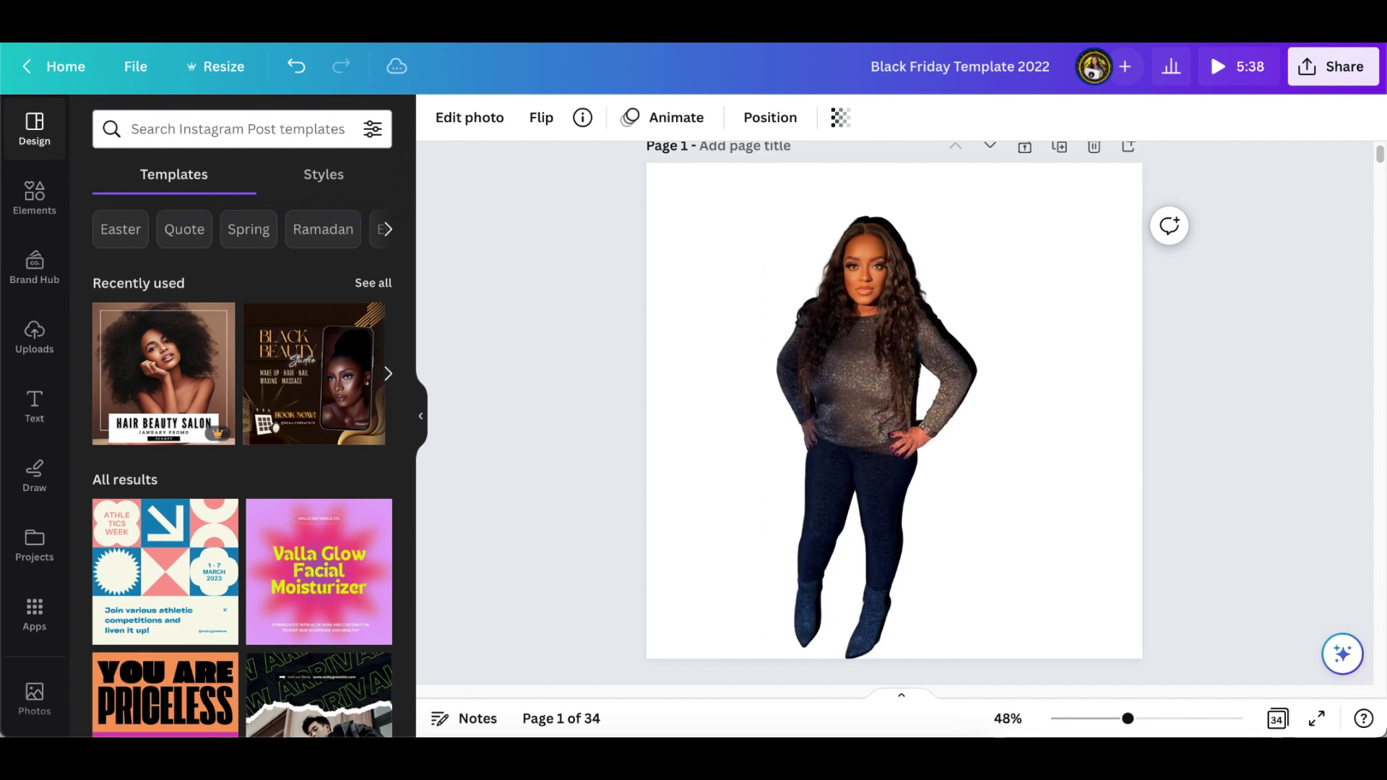
pyautogui.click(971, 400)
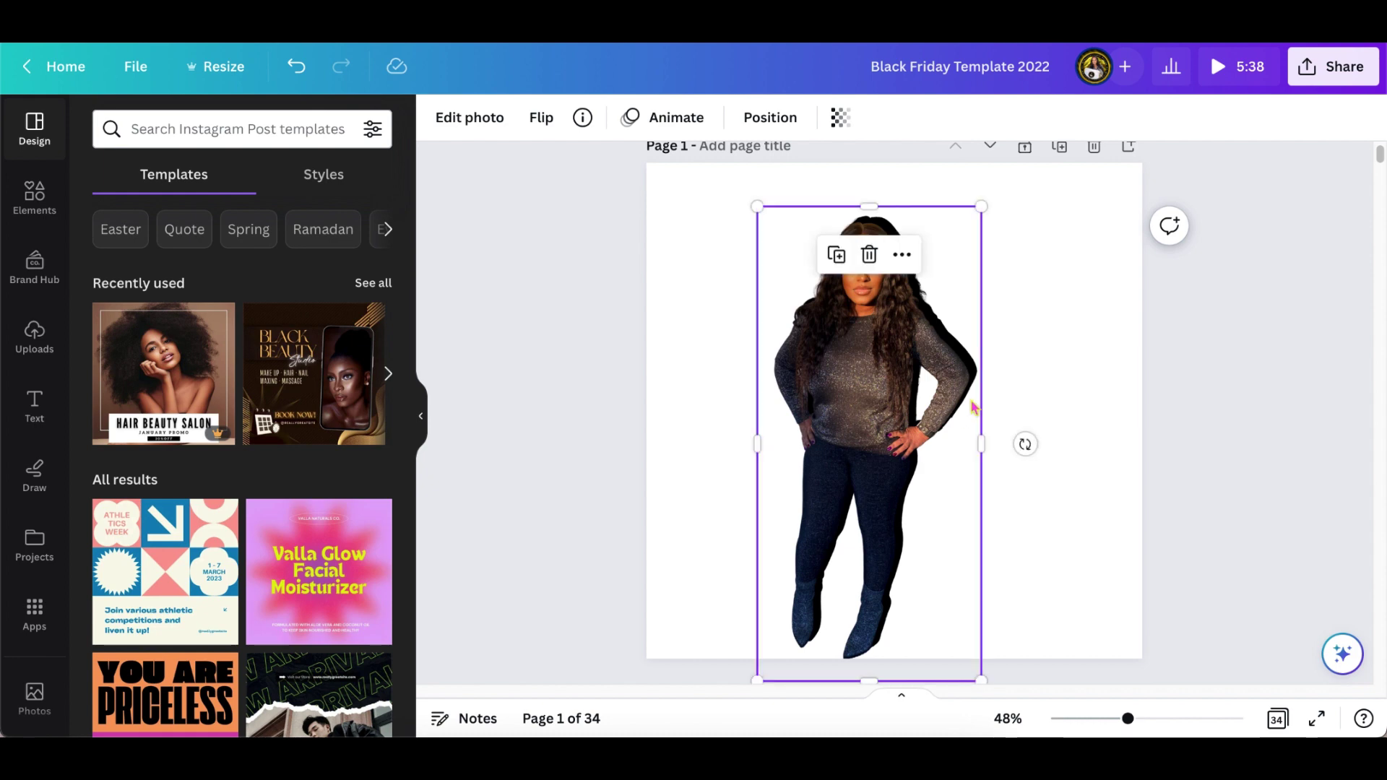
# Step: Apply the Blur effect at intensity 50 to the black silhouette
pyautogui.moveTo(1128, 719); pyautogui.dragTo(1138, 718)
pyautogui.click(471, 120)
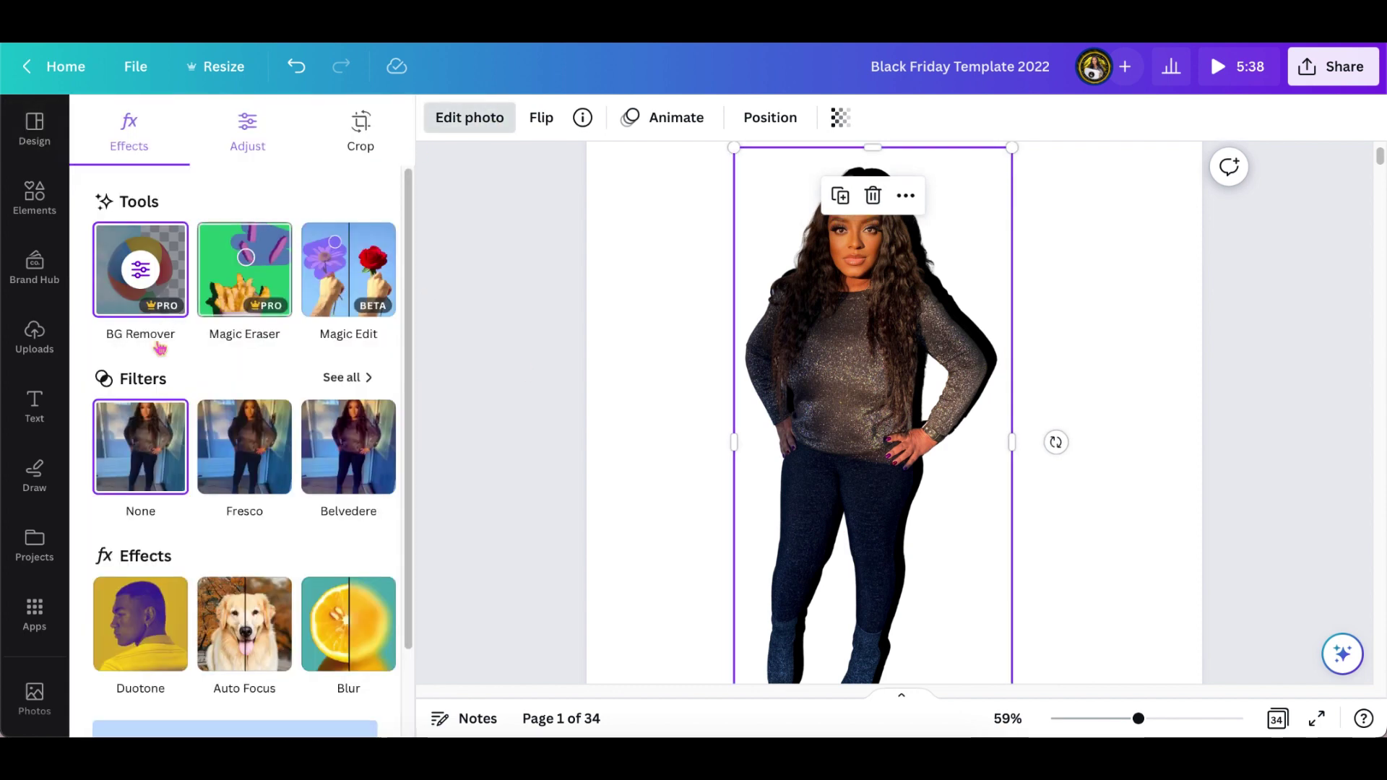
pyautogui.click(352, 625)
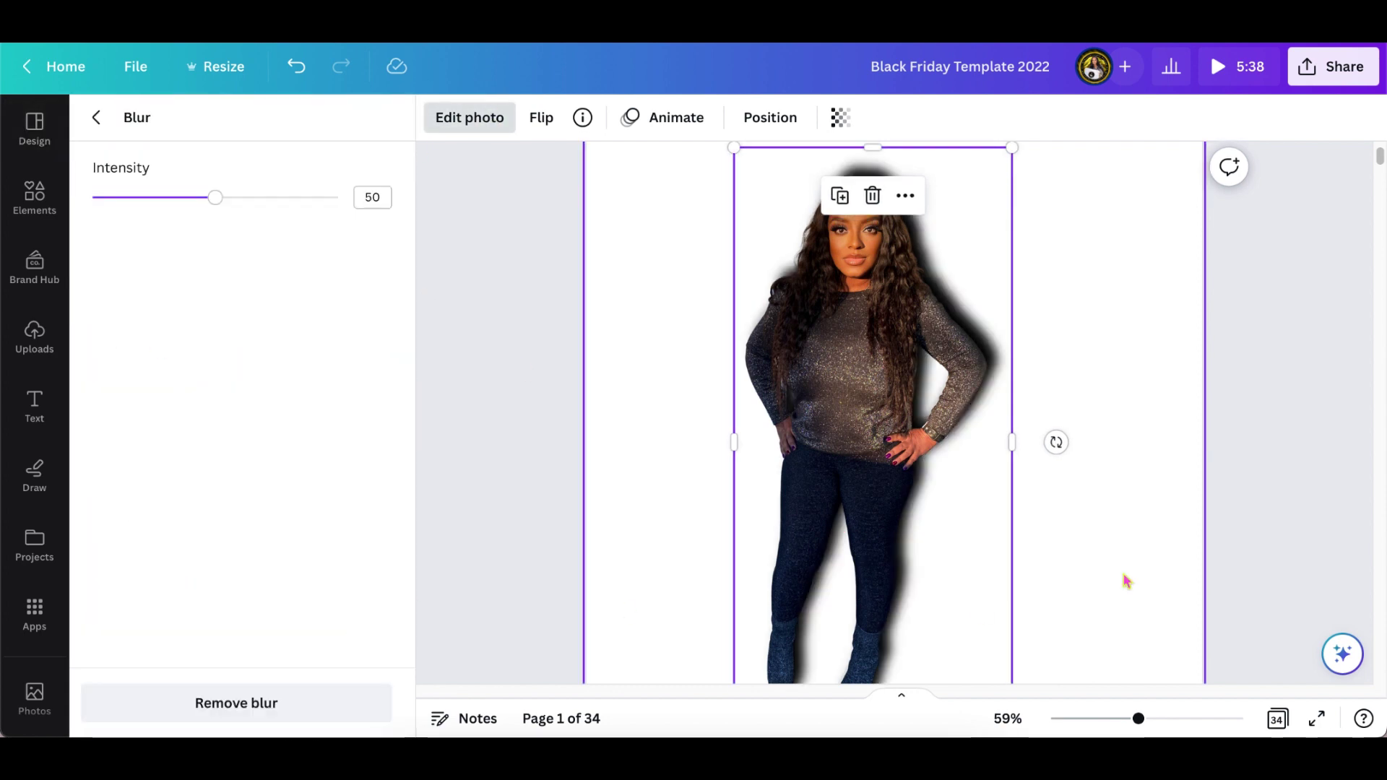
pyautogui.scroll(1, 1178, 482)
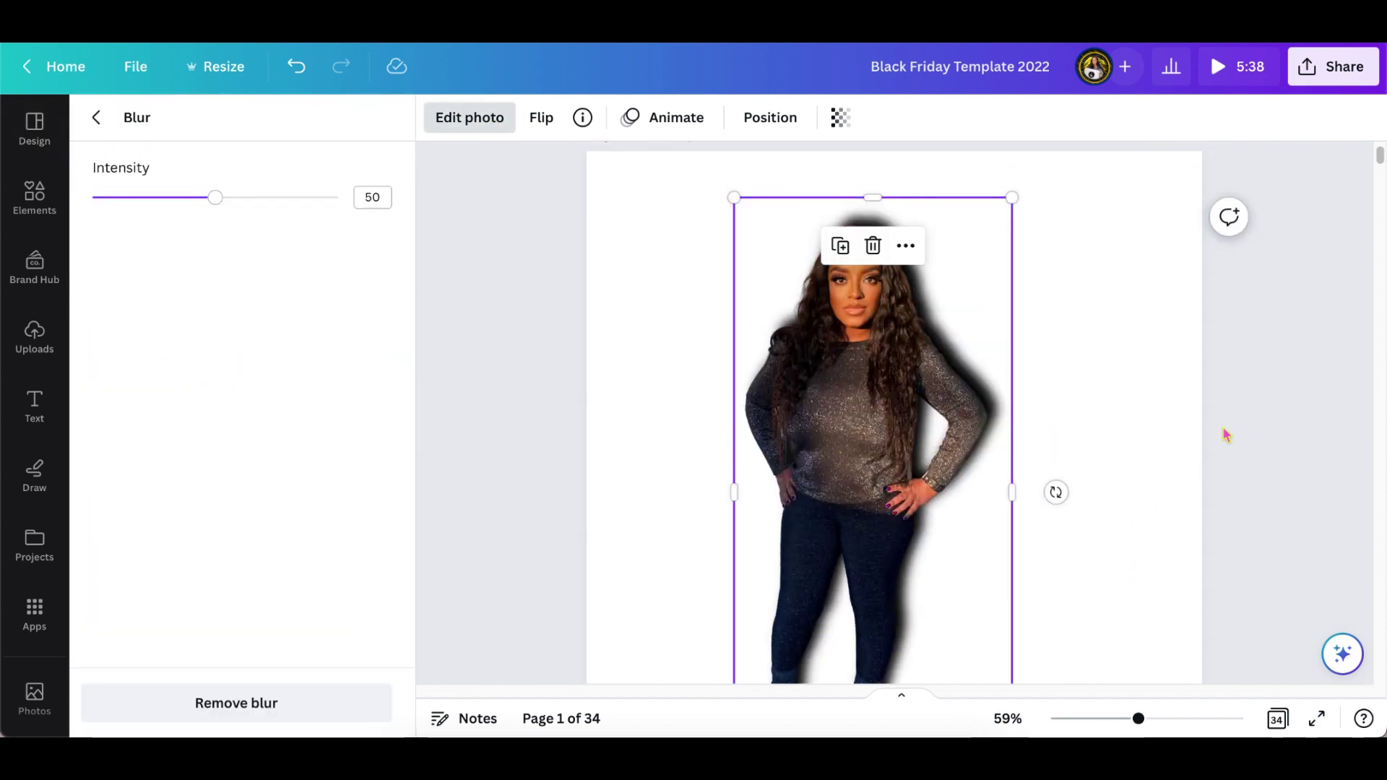
pyautogui.scroll(-1, 1226, 434)
pyautogui.scroll(2, 1224, 434)
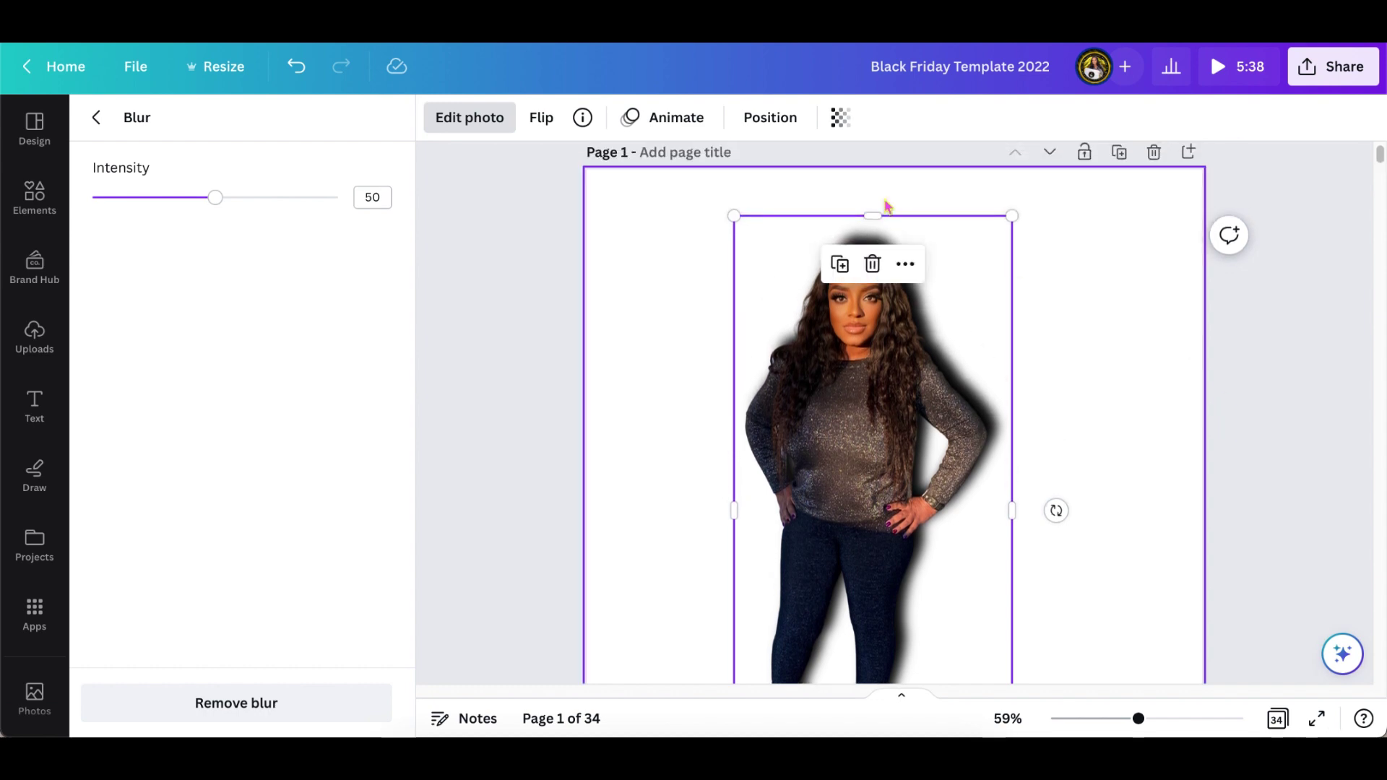
# Step: Set the blurred silhouette's transparency to 51 and deselect to view the grey shadow
pyautogui.click(840, 120)
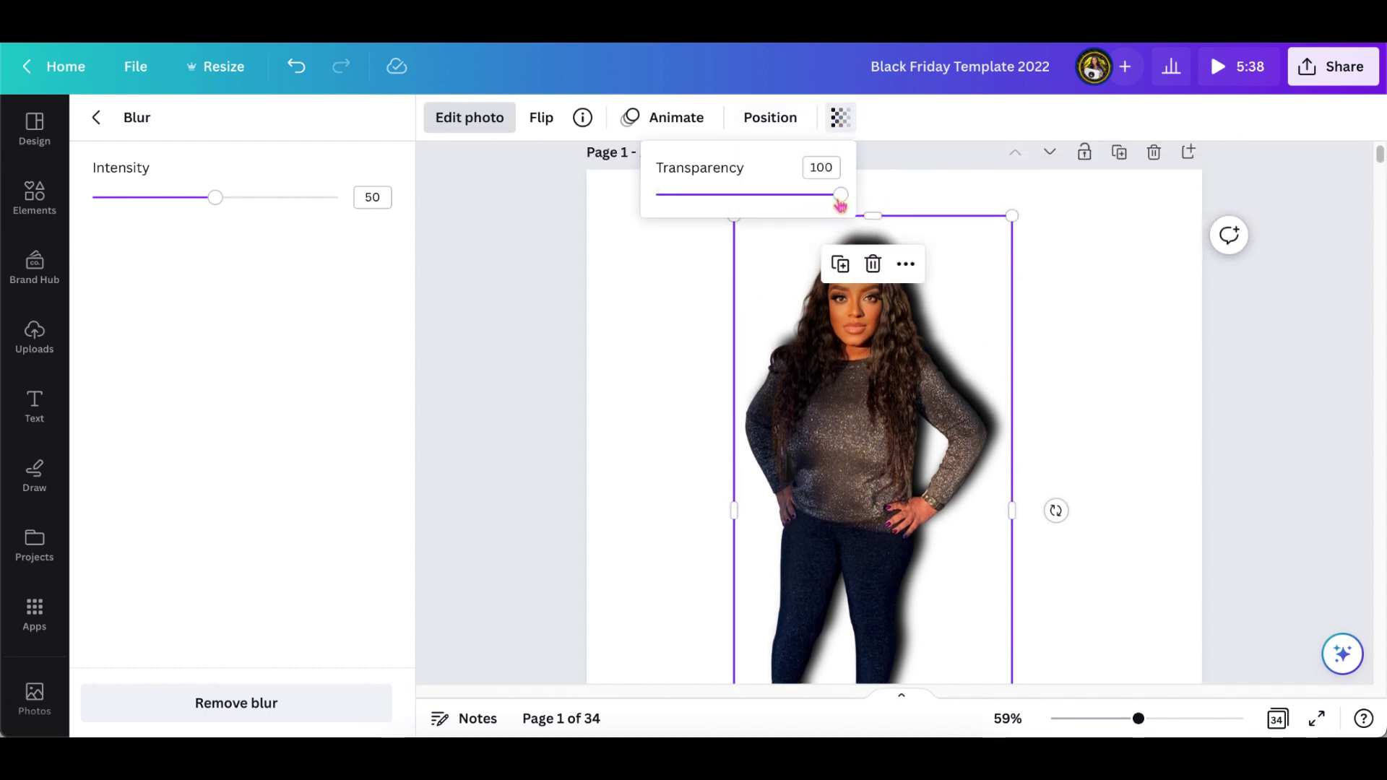
pyautogui.moveTo(840, 201); pyautogui.dragTo(751, 197)
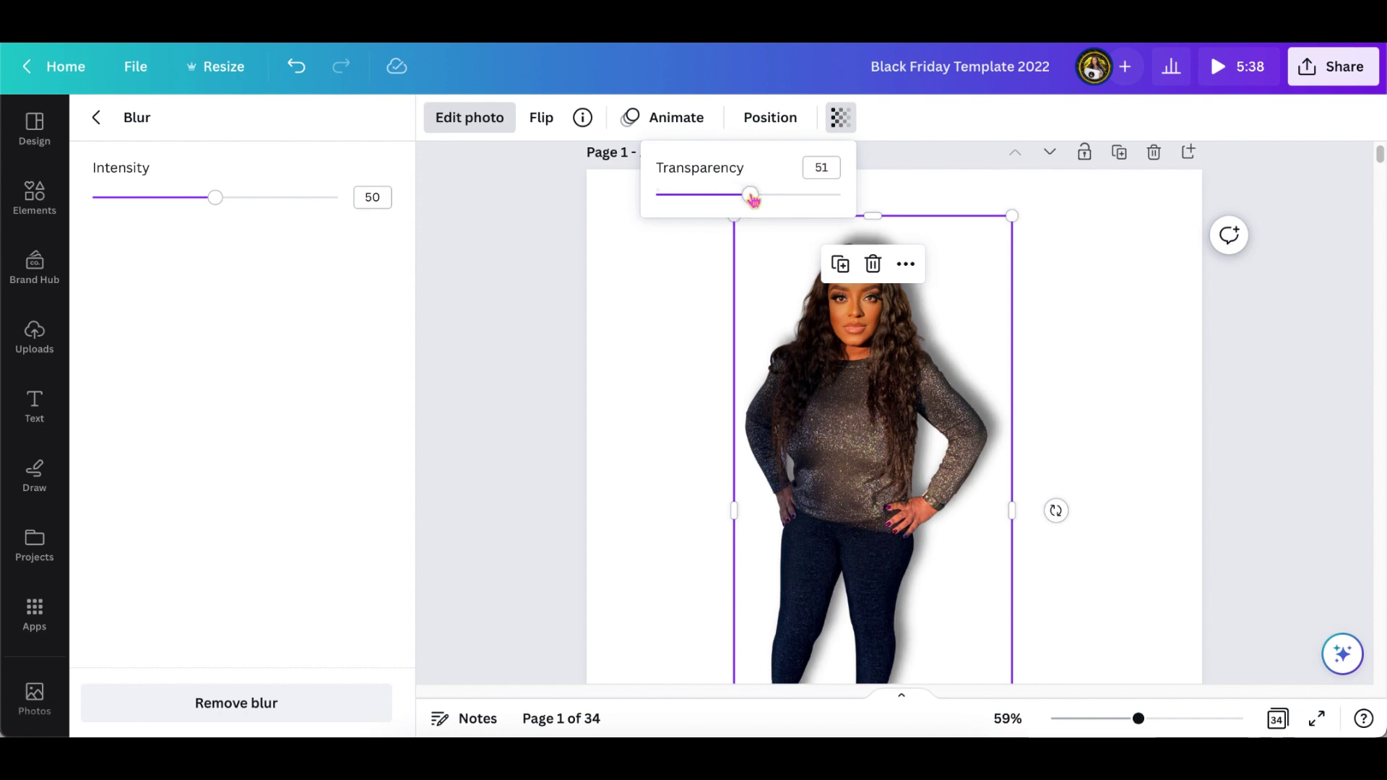
pyautogui.click(550, 339)
pyautogui.click(634, 327)
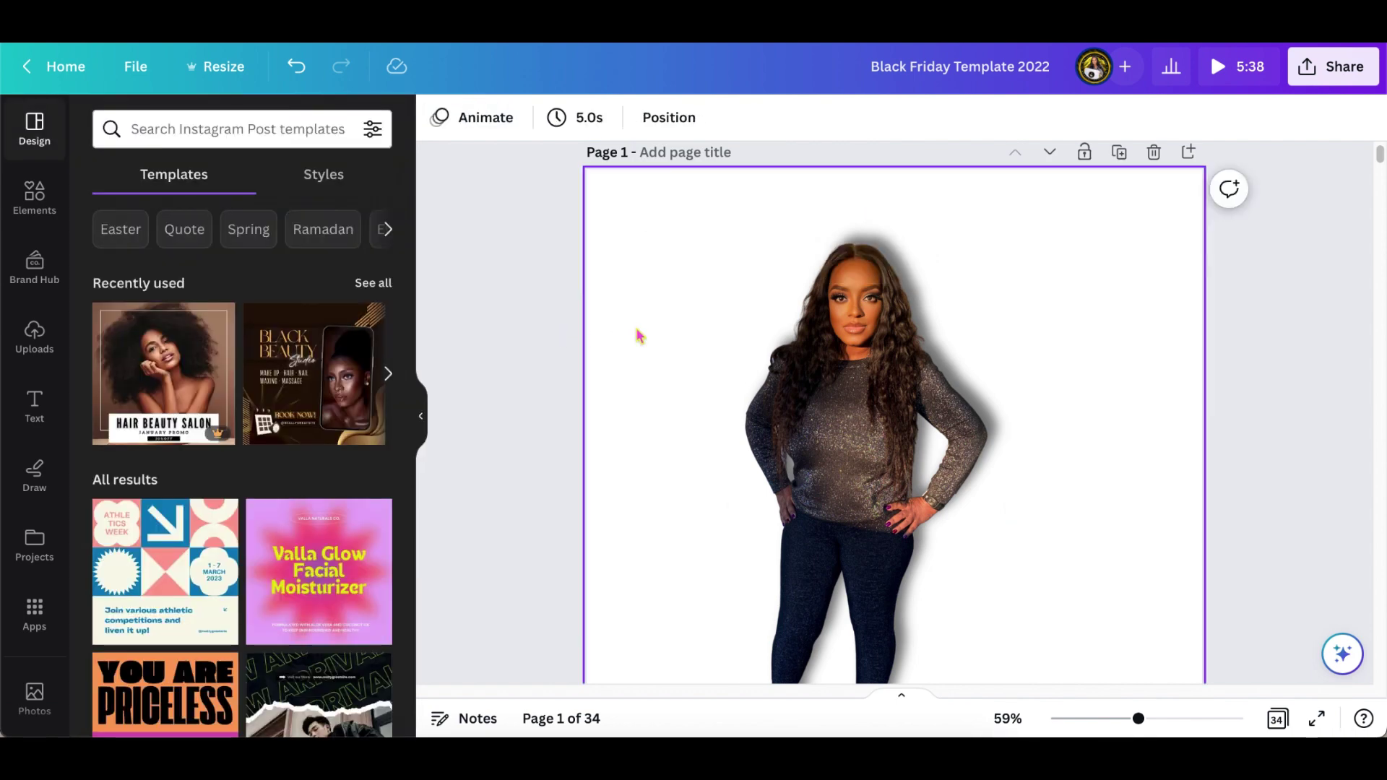
pyautogui.scroll(-3, 639, 335)
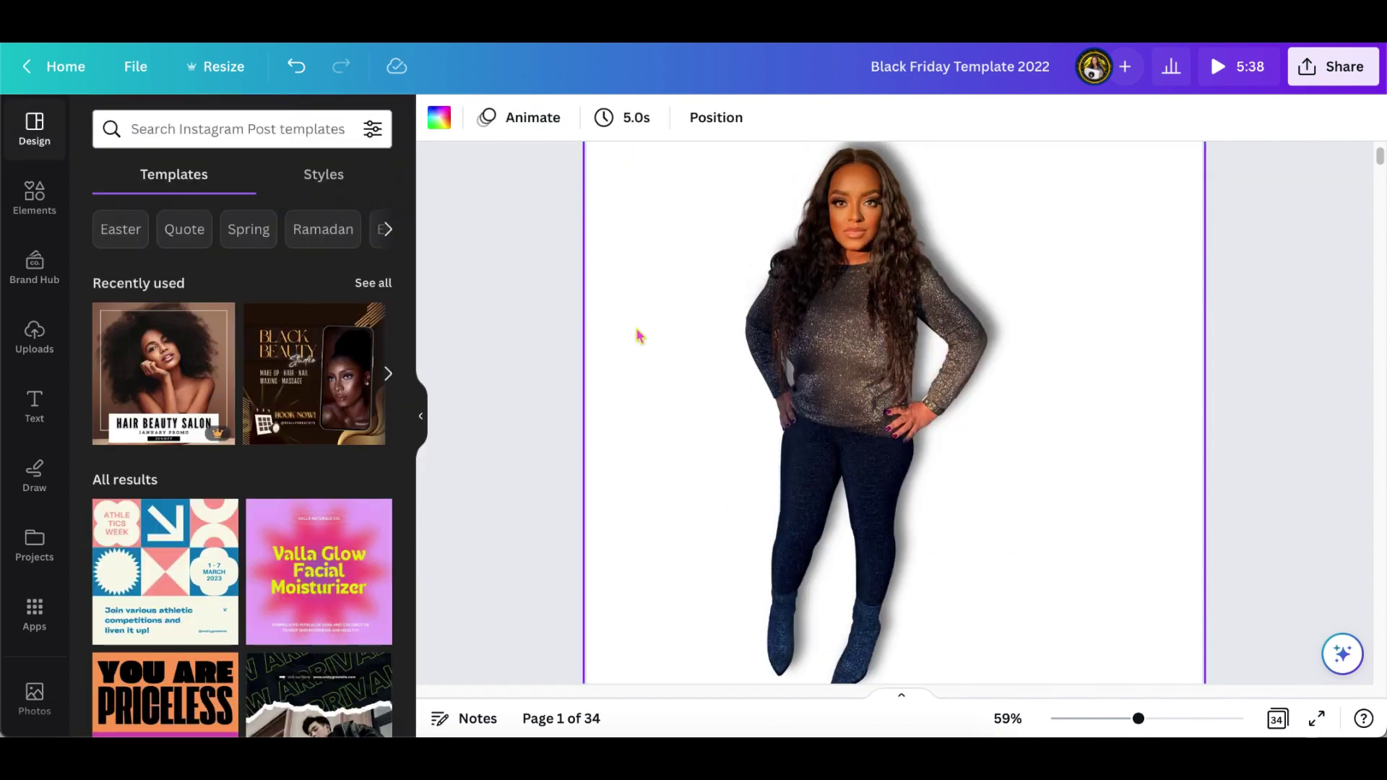
pyautogui.click(1148, 720)
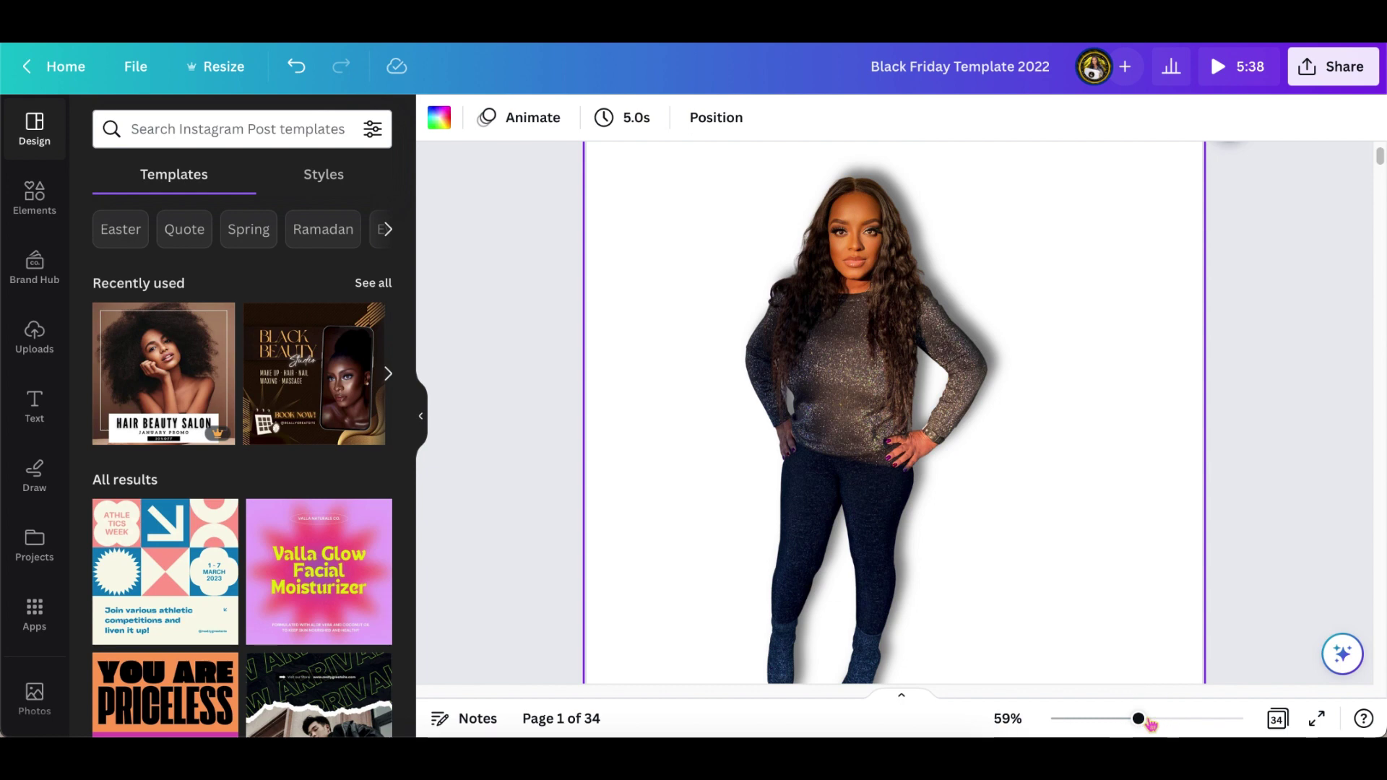